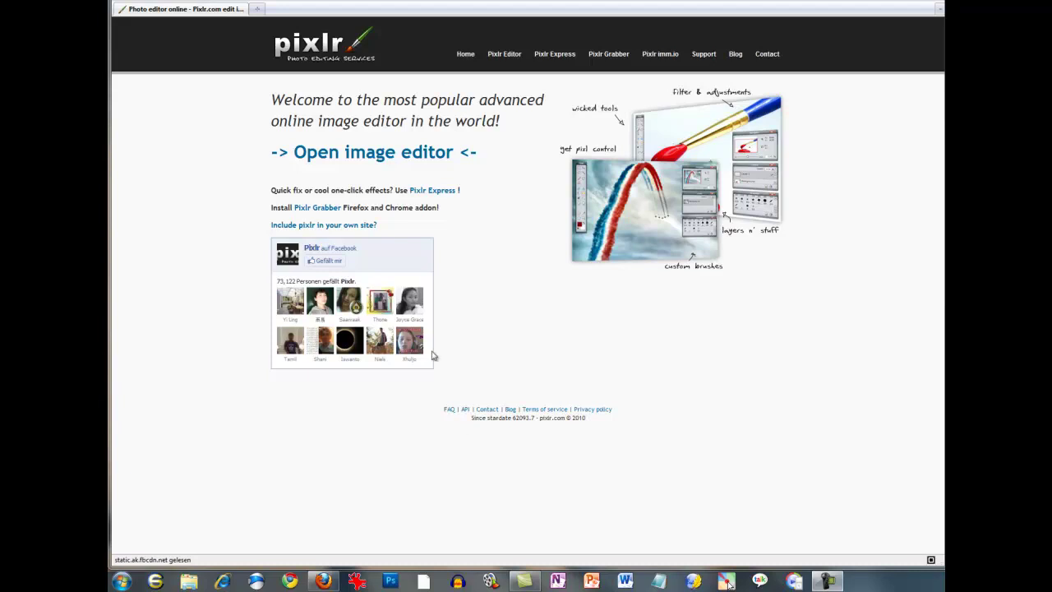
# Open the handshake photo Obama_Medwedjew_original from the computer in Pixlr Editor
pyautogui.click(398, 156)
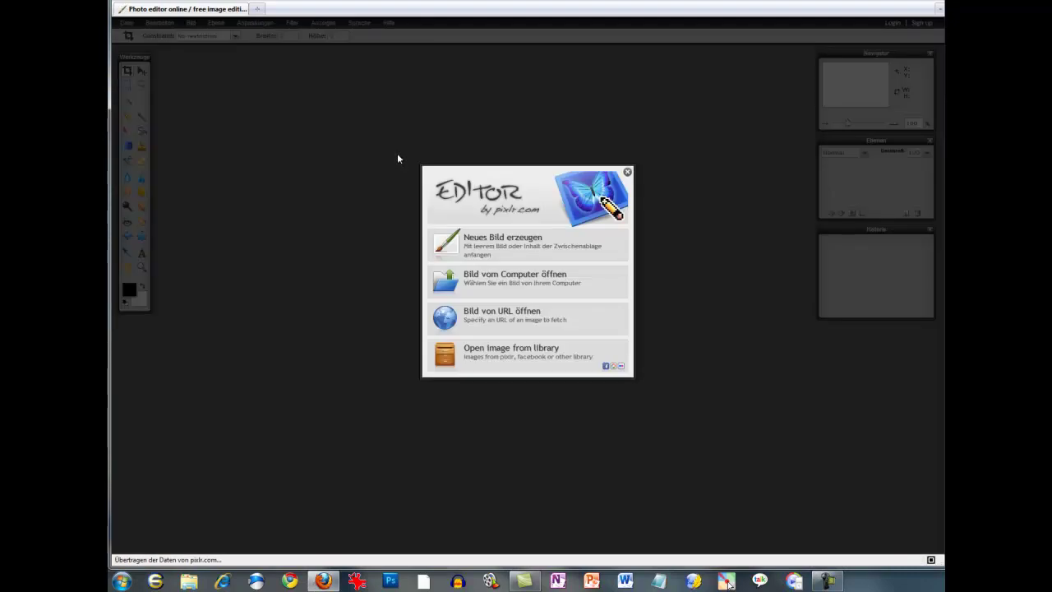
pyautogui.click(524, 284)
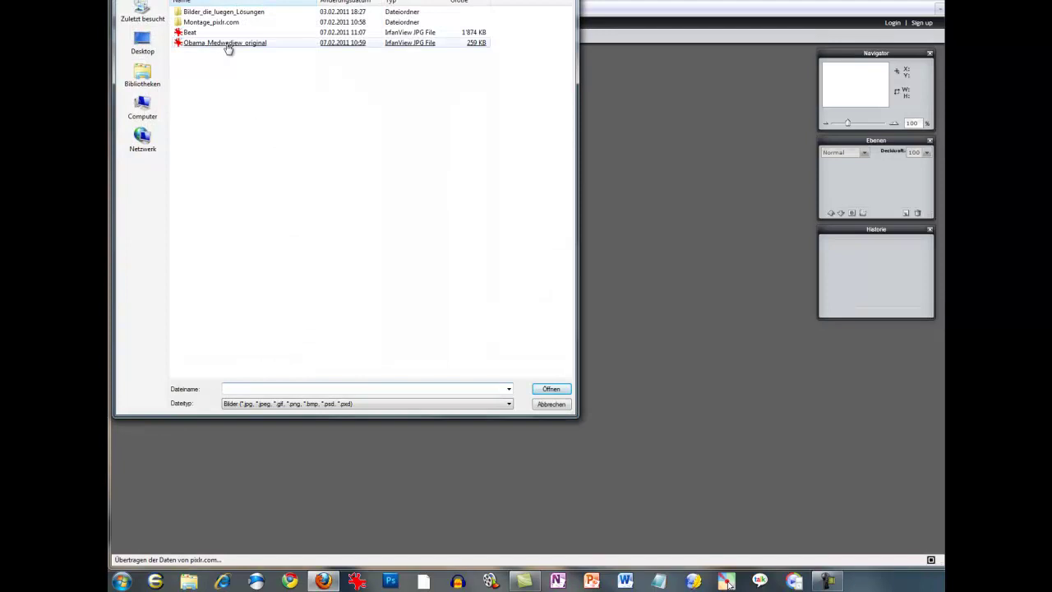
pyautogui.doubleClick(228, 45)
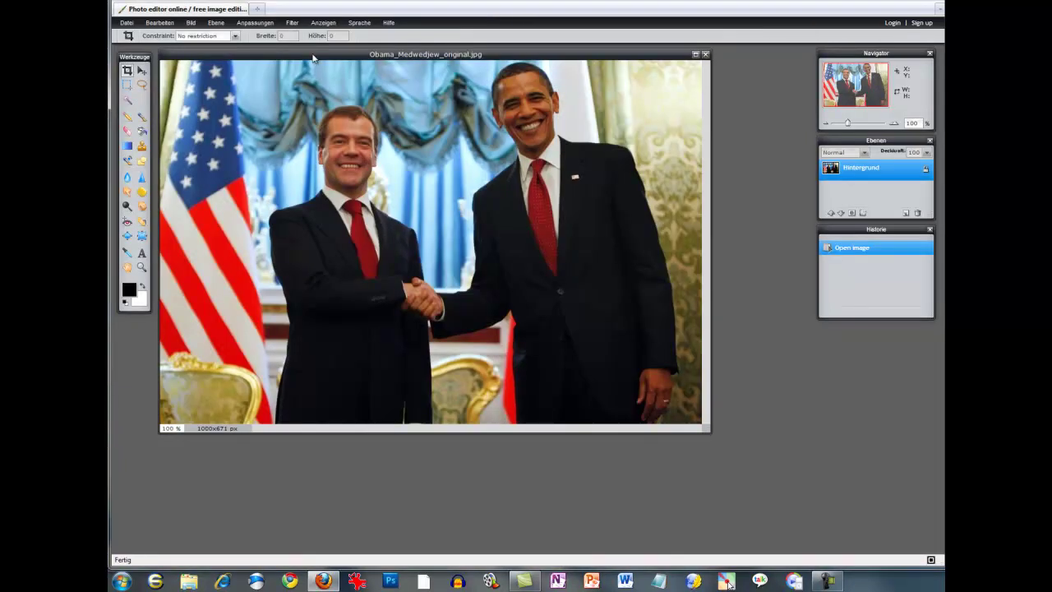
# Move the handshake window aside and open the portrait Beat.jpg from the computer
pyautogui.moveTo(312, 57); pyautogui.dragTo(540, 116)
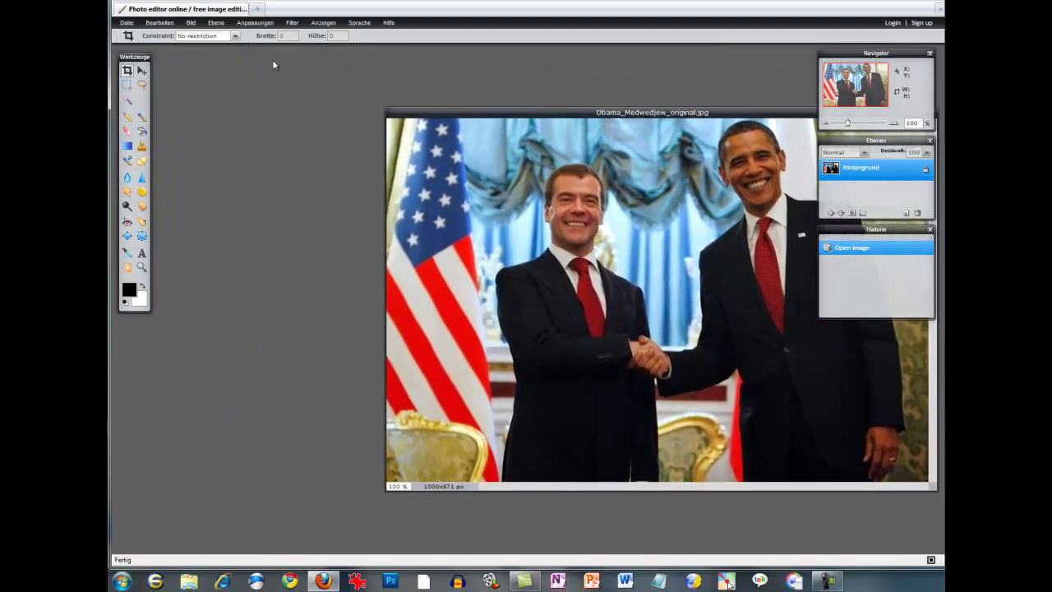
pyautogui.click(129, 23)
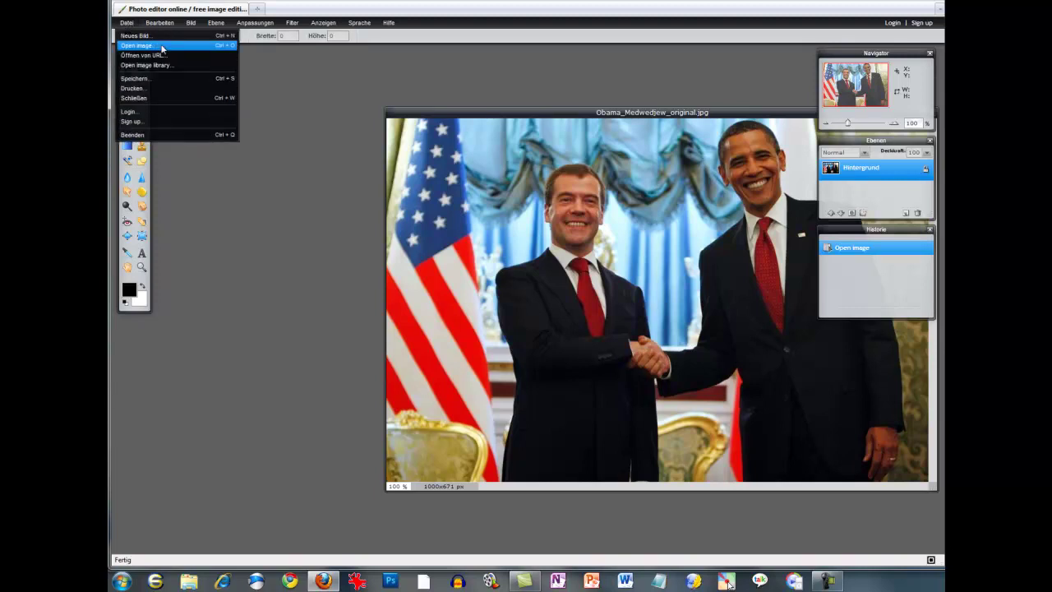
pyautogui.click(162, 46)
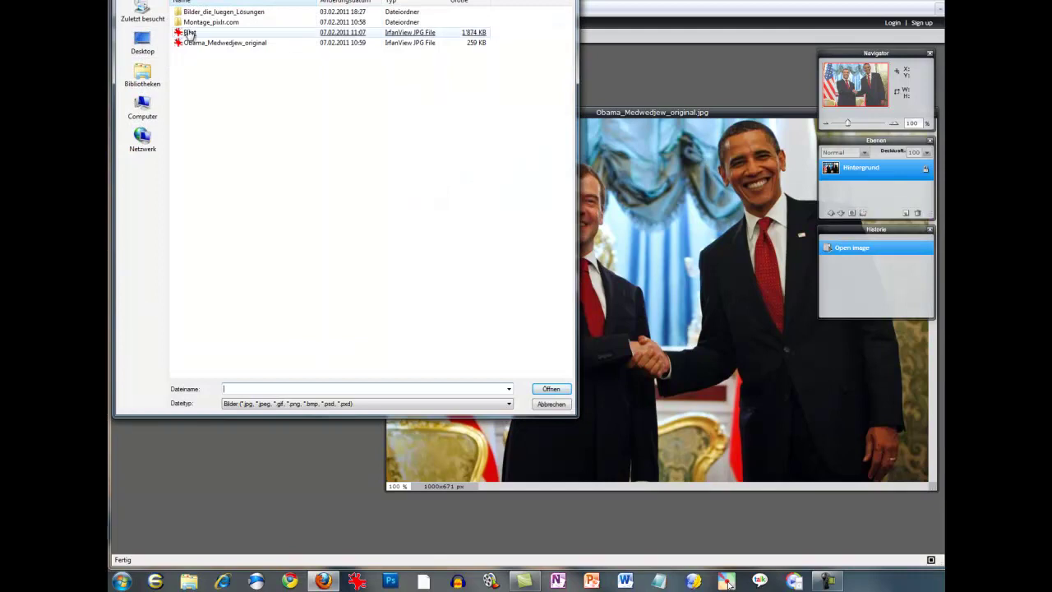
pyautogui.doubleClick(189, 33)
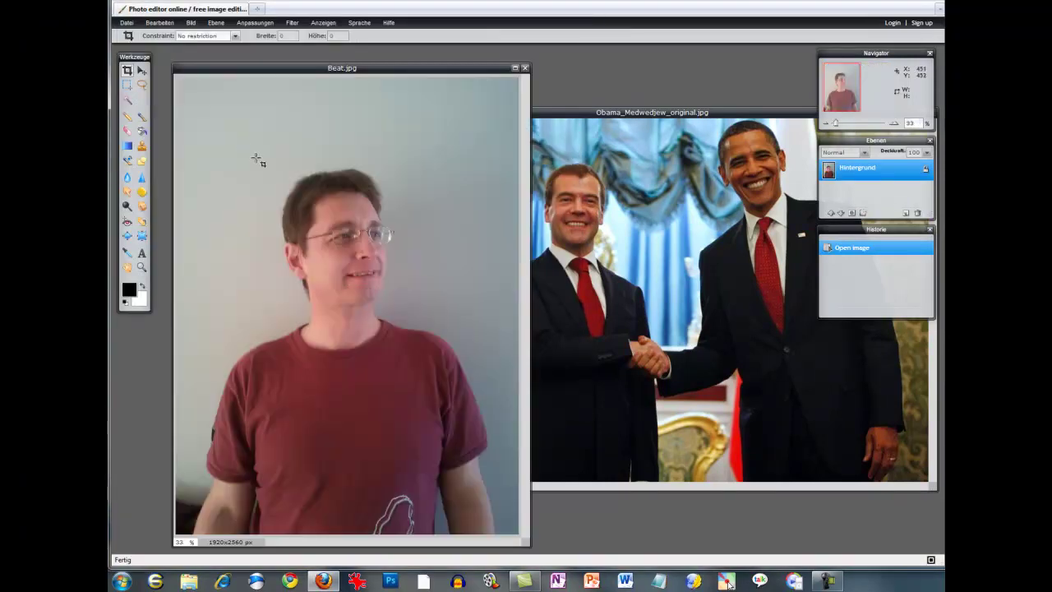
pyautogui.click(253, 25)
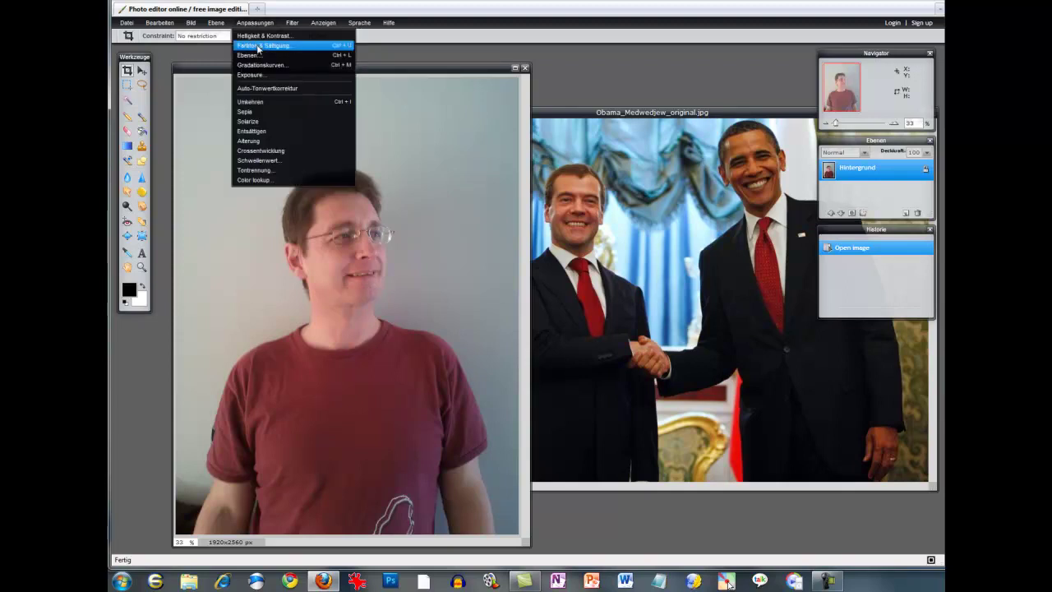
# Apply Hue & Saturation to Beat.jpg with hue 20, saturation 33 and lightness -14
pyautogui.click(258, 46)
pyautogui.moveTo(529, 257); pyautogui.dragTo(534, 256)
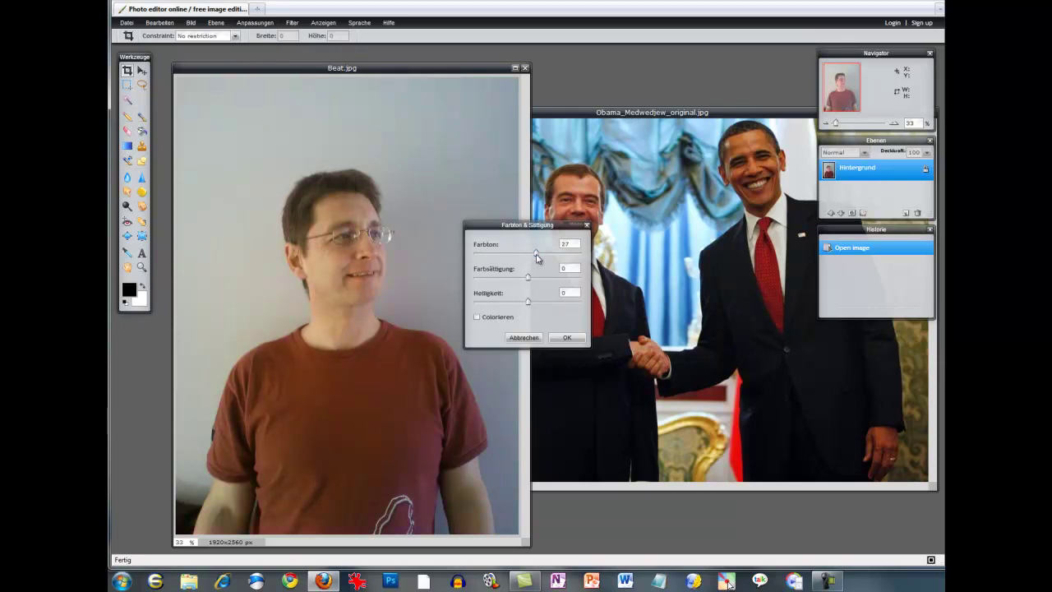
pyautogui.moveTo(537, 253); pyautogui.dragTo(542, 280)
pyautogui.moveTo(526, 304); pyautogui.dragTo(521, 304)
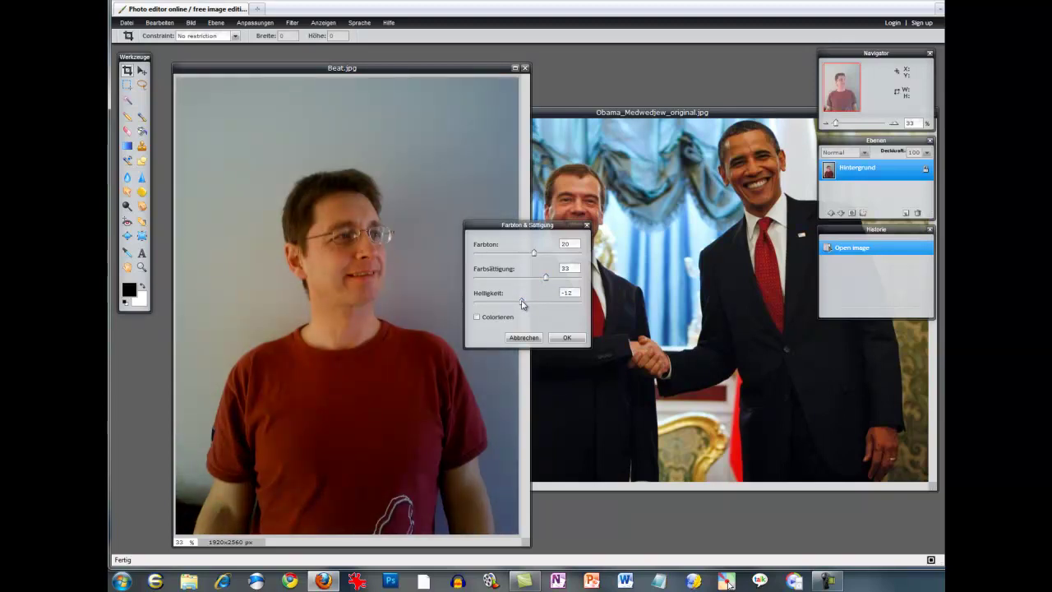
pyautogui.click(569, 338)
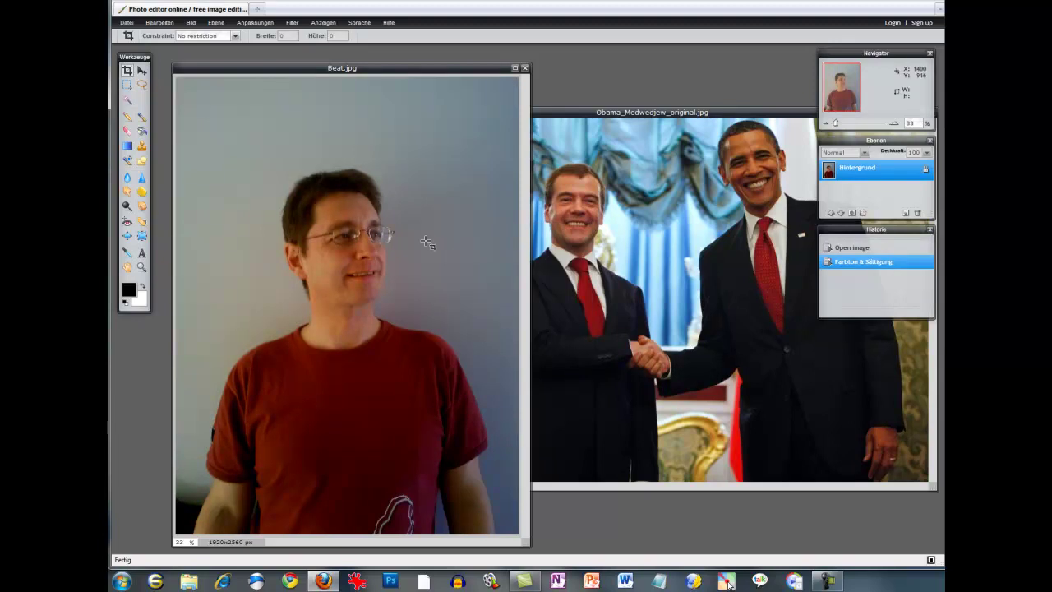
# Lasso the head in the portrait and drag it onto the handshake photo as Layer 1
pyautogui.click(141, 84)
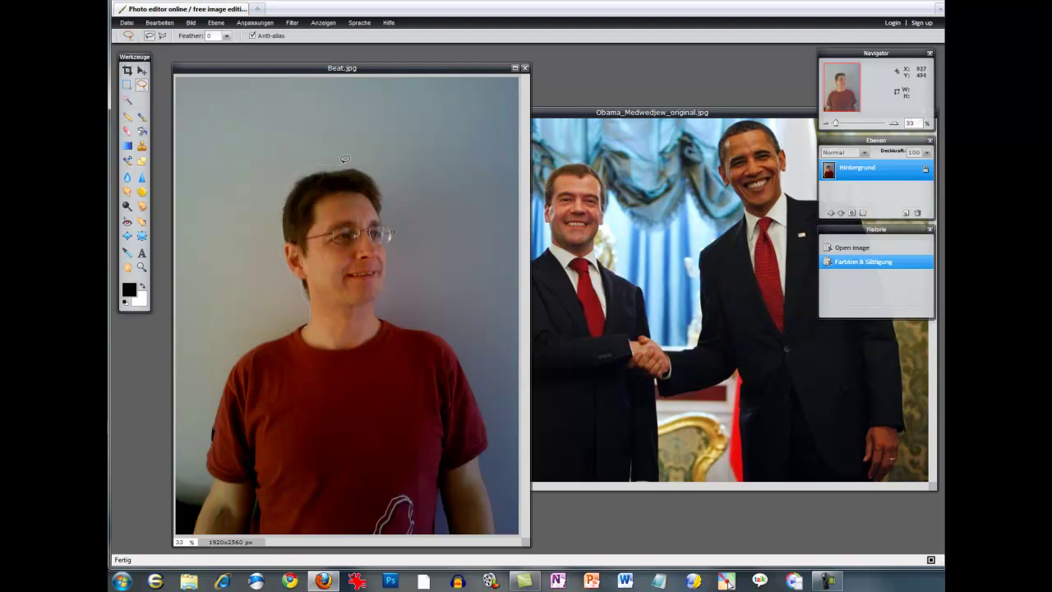
pyautogui.moveTo(395, 216); pyautogui.dragTo(393, 263)
pyautogui.moveTo(381, 302)
pyautogui.mouseDown()
pyautogui.moveTo(321, 348)
pyautogui.moveTo(305, 322)
pyautogui.mouseUp()
pyautogui.click(142, 71)
pyautogui.moveTo(337, 238); pyautogui.dragTo(638, 247)
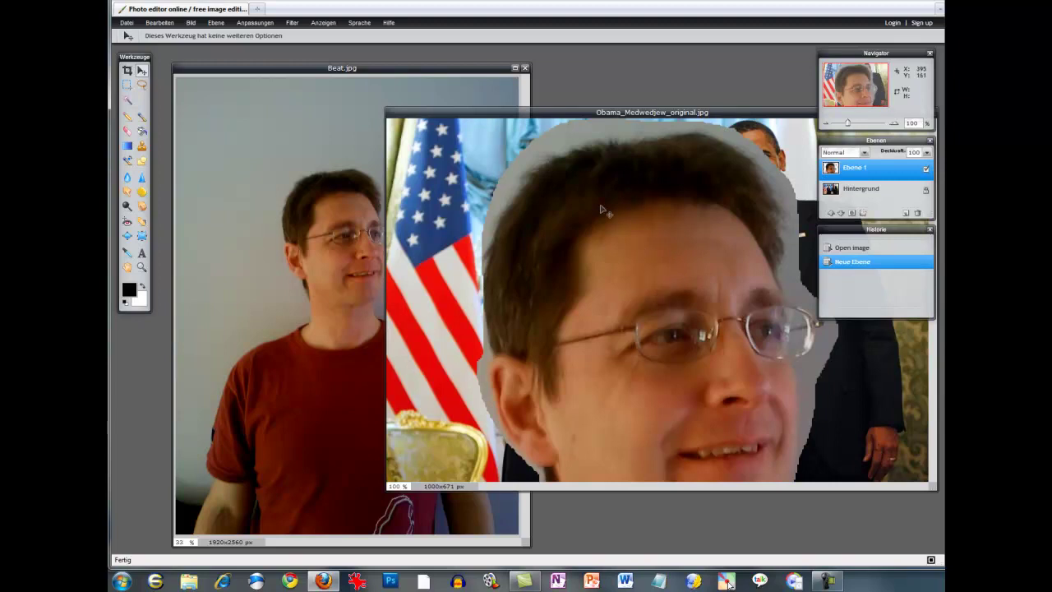
# Close Beat.jpg without saving and maximize the handshake image window
pyautogui.click(525, 70)
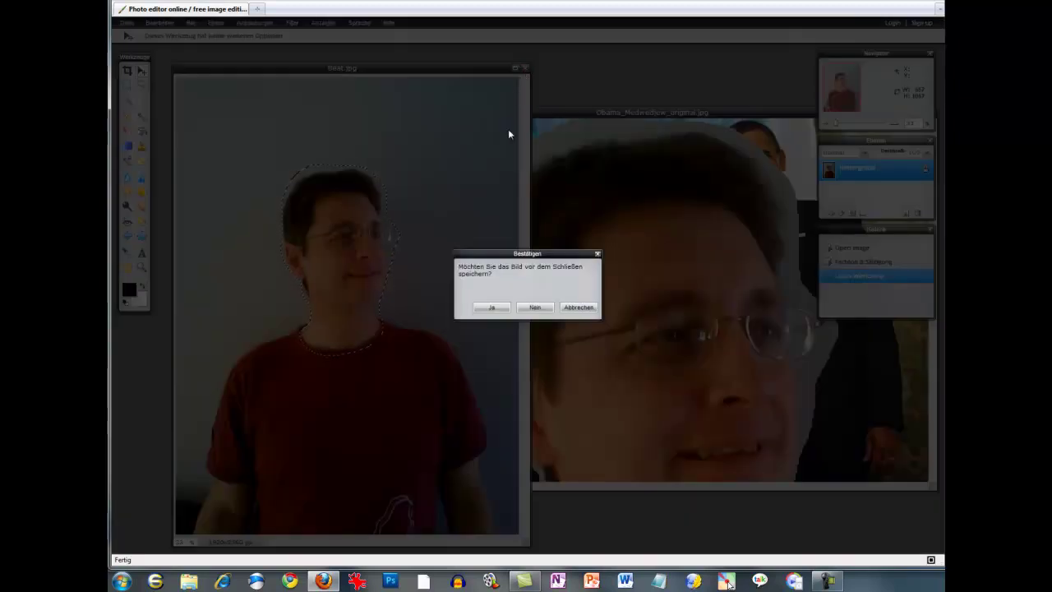
pyautogui.click(535, 306)
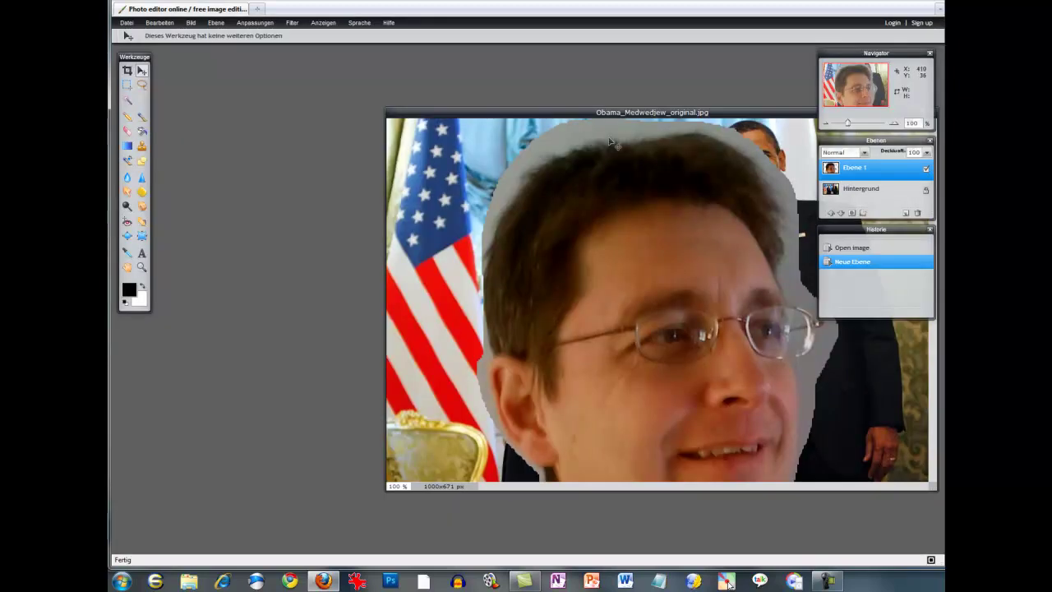
pyautogui.moveTo(624, 113); pyautogui.dragTo(467, 92)
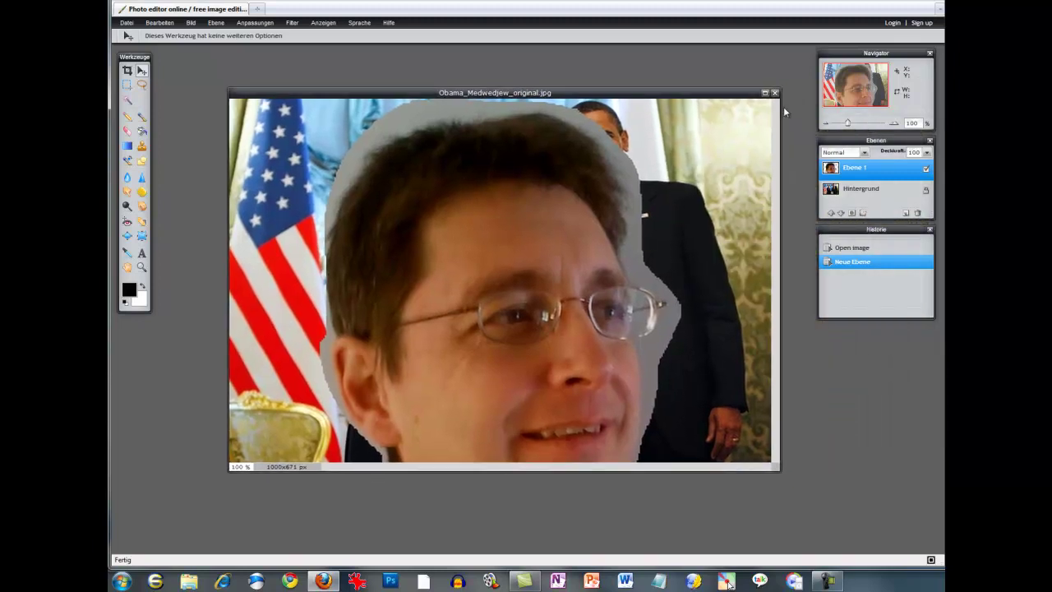
pyautogui.click(765, 94)
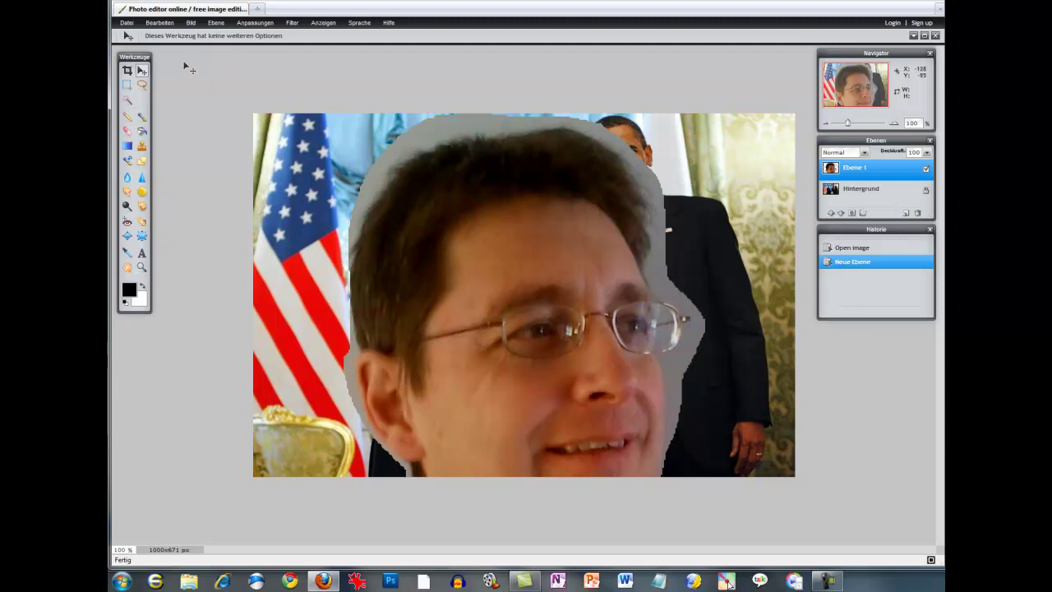
# Free-transform the pasted head, scaling it down to a realistic size
pyautogui.click(159, 25)
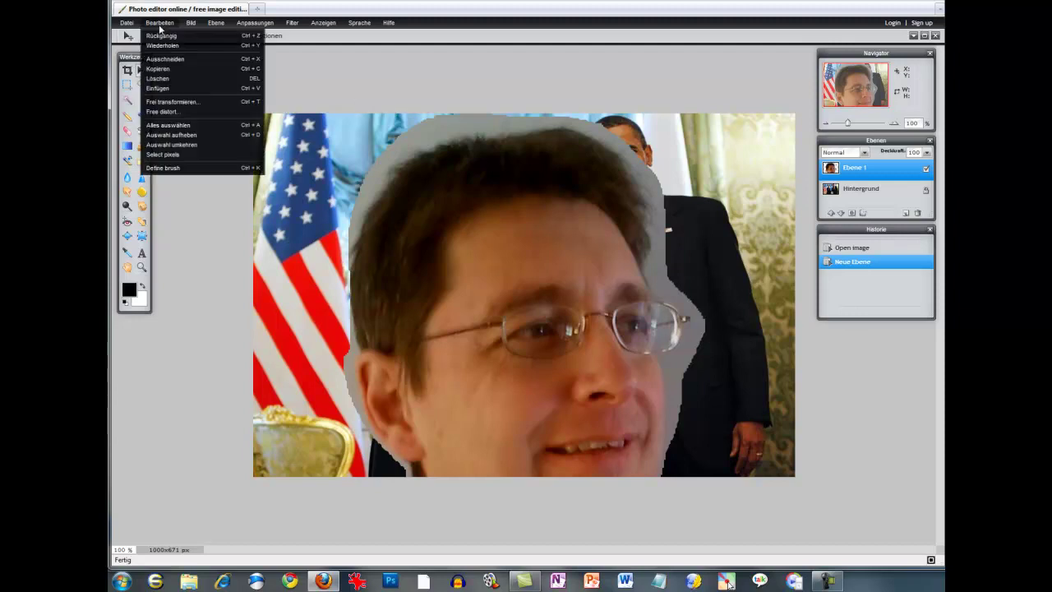
pyautogui.click(210, 101)
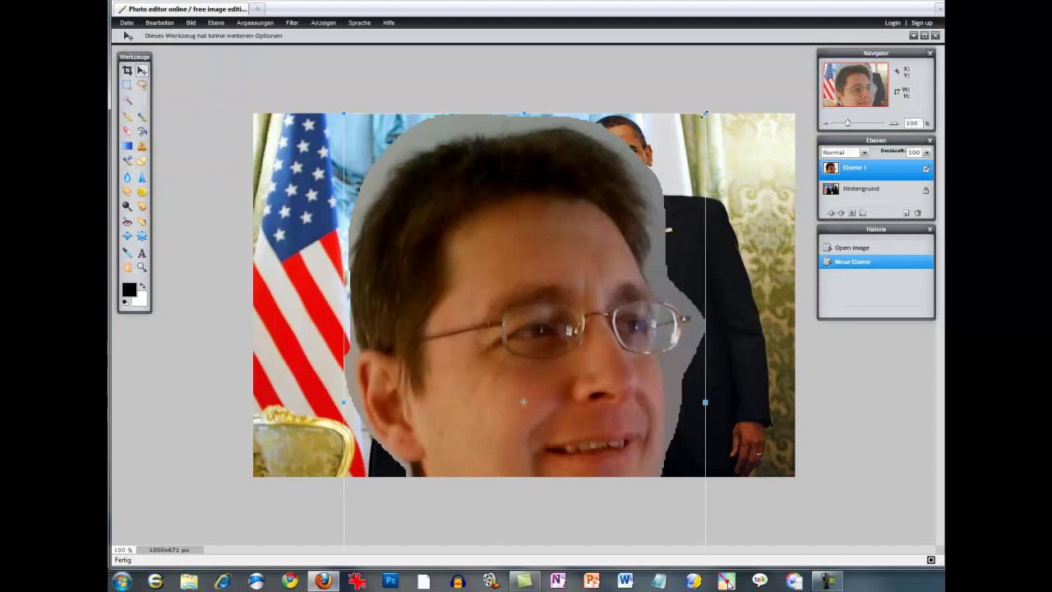
pyautogui.moveTo(704, 115)
pyautogui.mouseDown()
pyautogui.moveTo(619, 140)
pyautogui.moveTo(666, 122)
pyautogui.moveTo(567, 304)
pyautogui.moveTo(561, 345)
pyautogui.mouseUp()
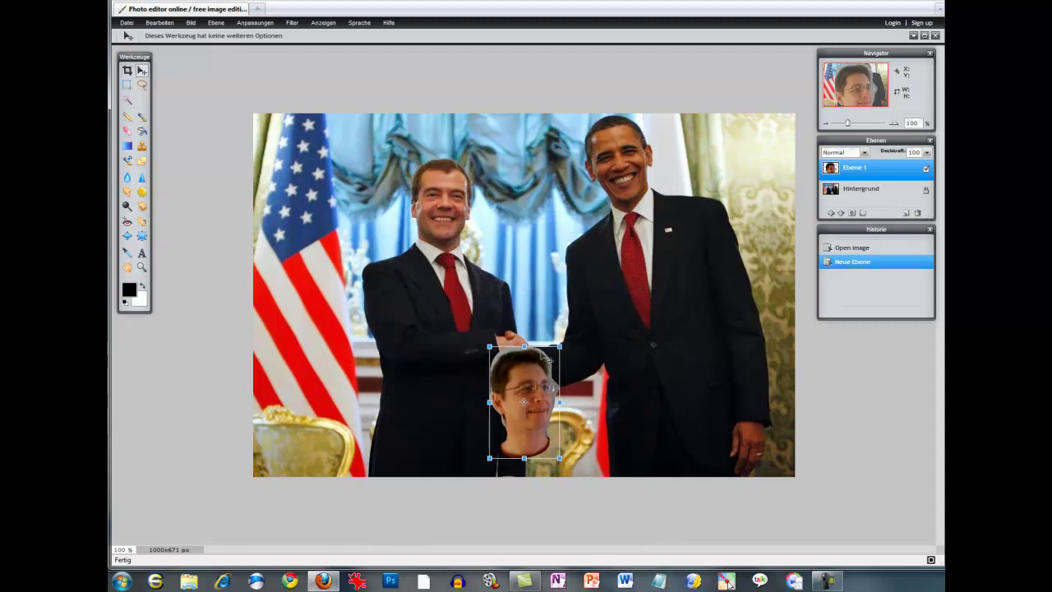
pyautogui.moveTo(538, 388)
pyautogui.mouseDown()
pyautogui.moveTo(540, 224)
pyautogui.moveTo(530, 195)
pyautogui.mouseUp()
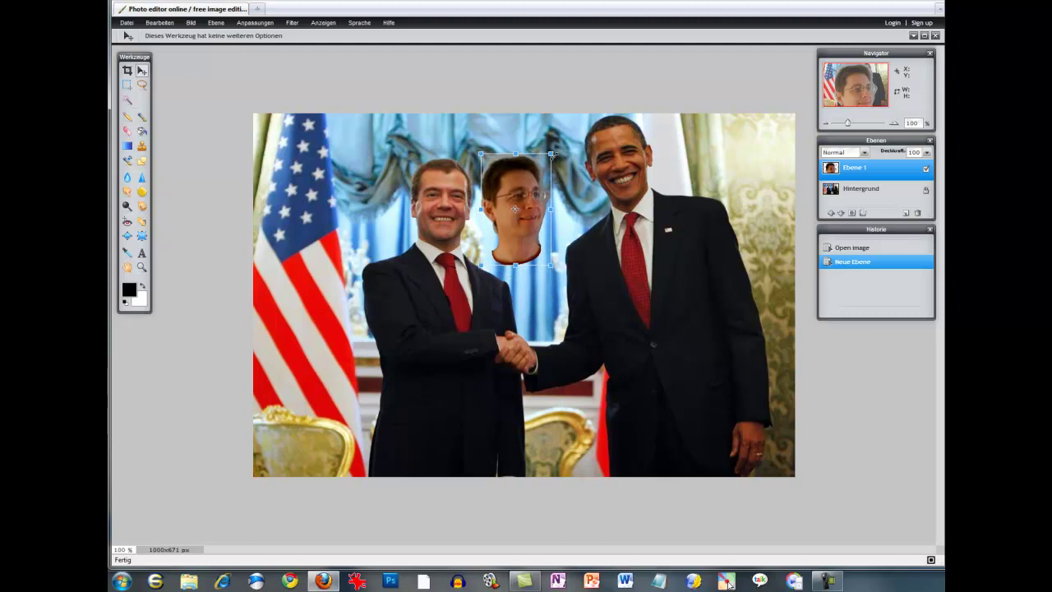
pyautogui.moveTo(551, 153); pyautogui.dragTo(564, 151)
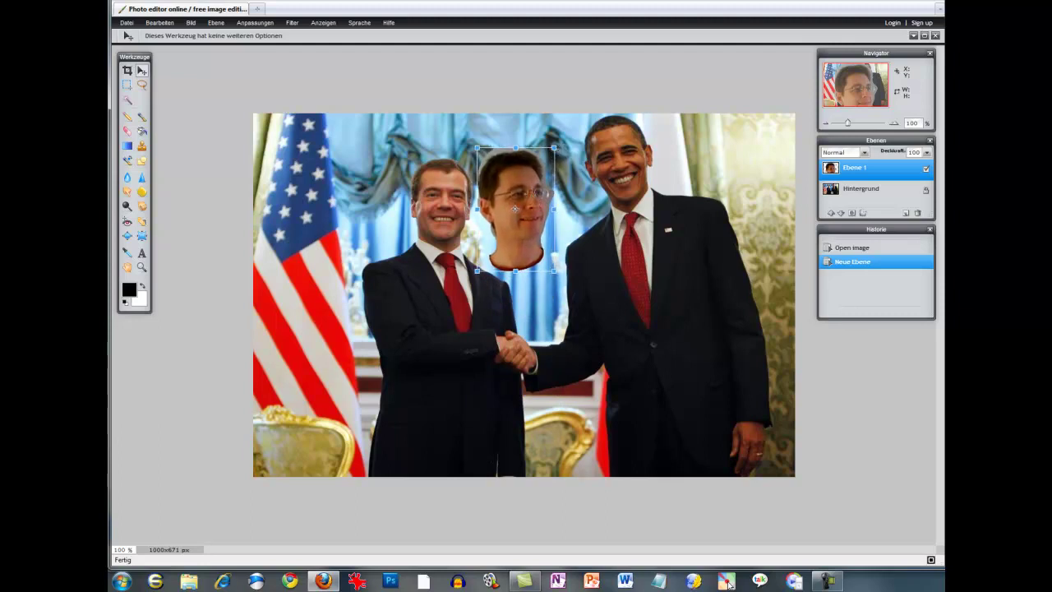
# Position the head between the two men, apply the transform, and nudge it right
pyautogui.moveTo(516, 212); pyautogui.dragTo(451, 214)
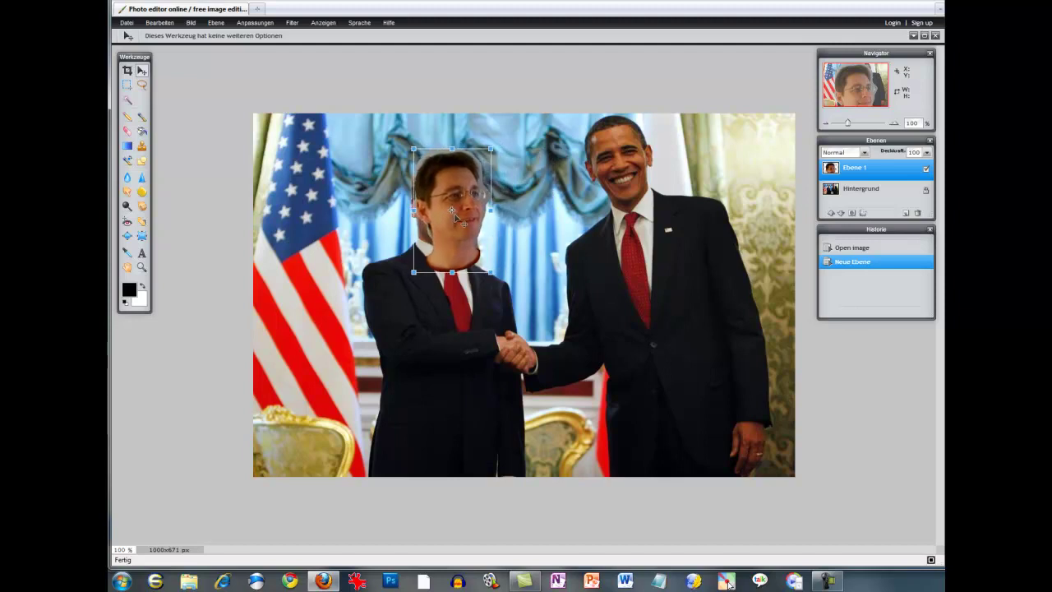
pyautogui.moveTo(451, 215); pyautogui.dragTo(498, 214)
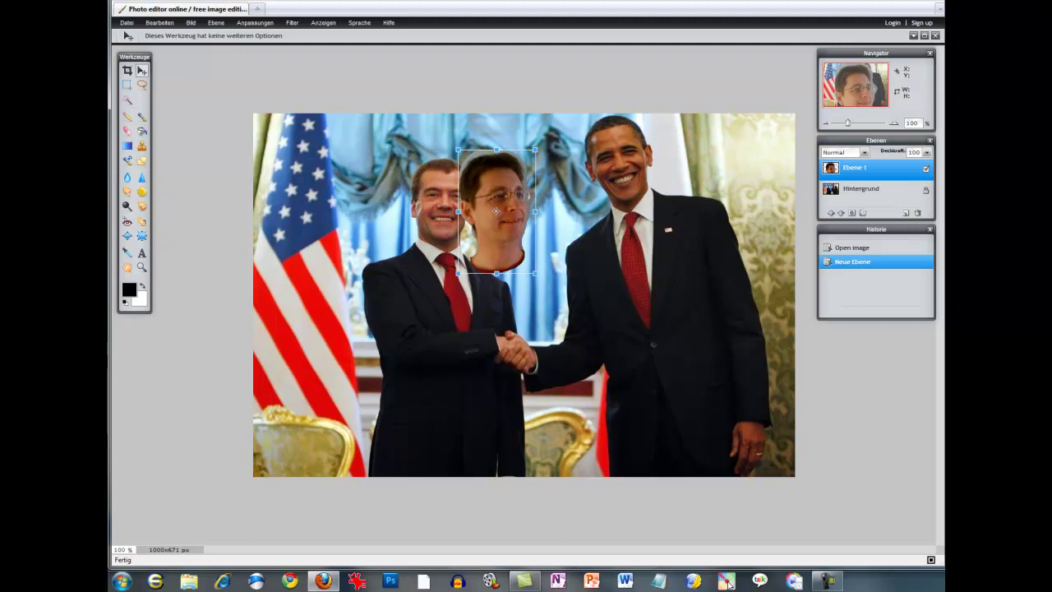
pyautogui.moveTo(535, 149); pyautogui.dragTo(533, 153)
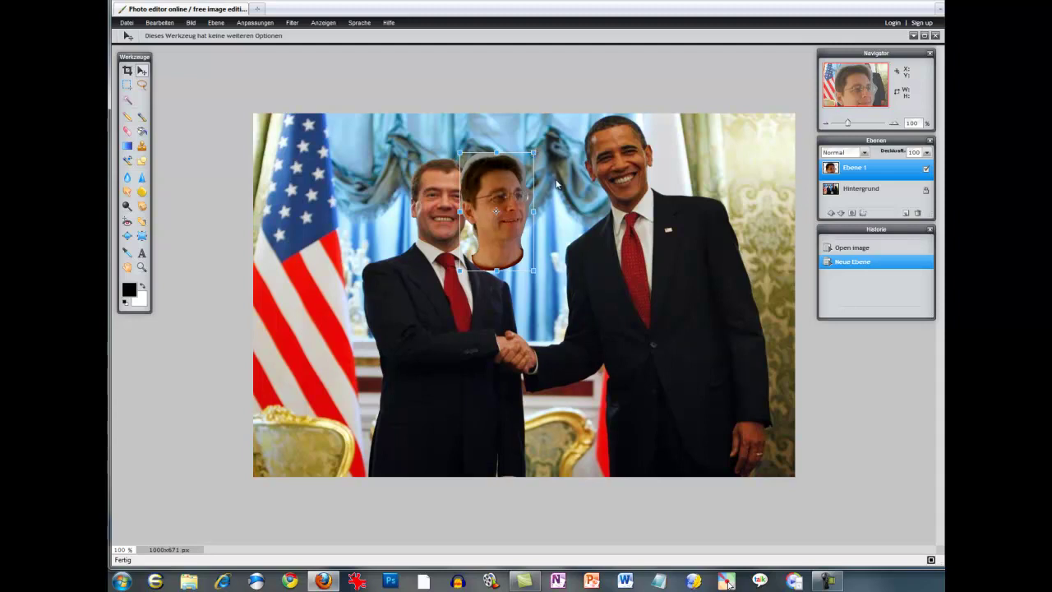
pyautogui.click(542, 182)
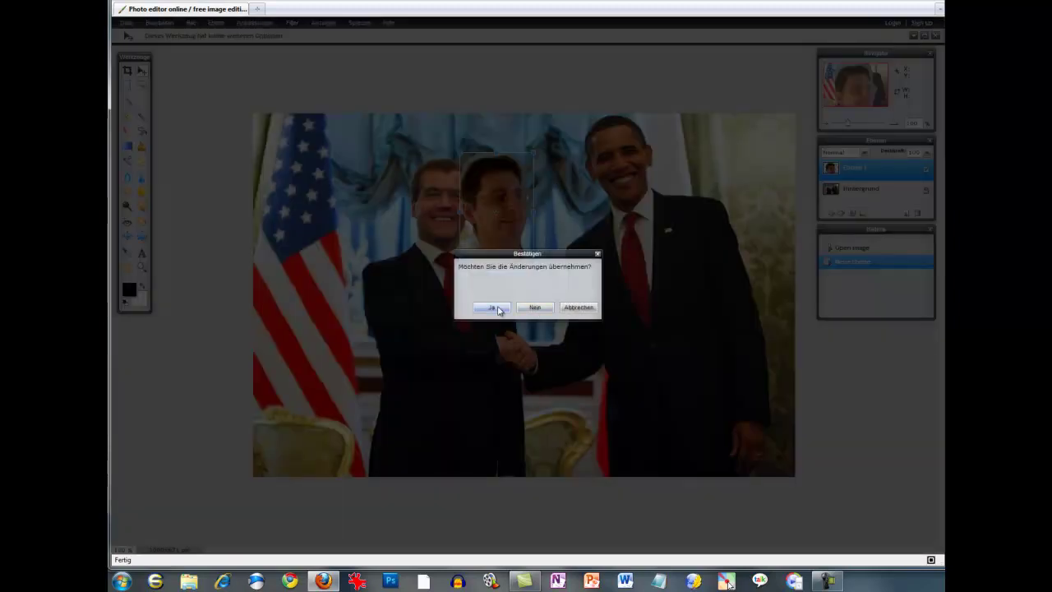
pyautogui.click(493, 307)
pyautogui.moveTo(497, 203)
pyautogui.mouseDown()
pyautogui.moveTo(514, 203)
pyautogui.moveTo(513, 214)
pyautogui.mouseUp()
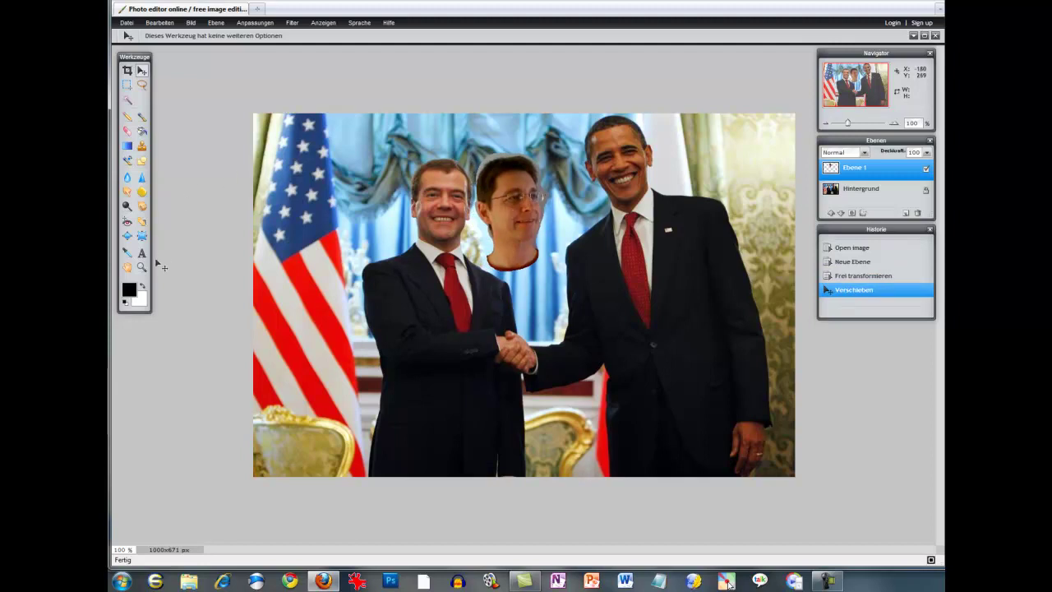
# Zoom to 600% and pan down to the pasted head's neck and red shirt collar
pyautogui.click(142, 267)
pyautogui.click(516, 221)
pyautogui.click(515, 178)
pyautogui.click(512, 115)
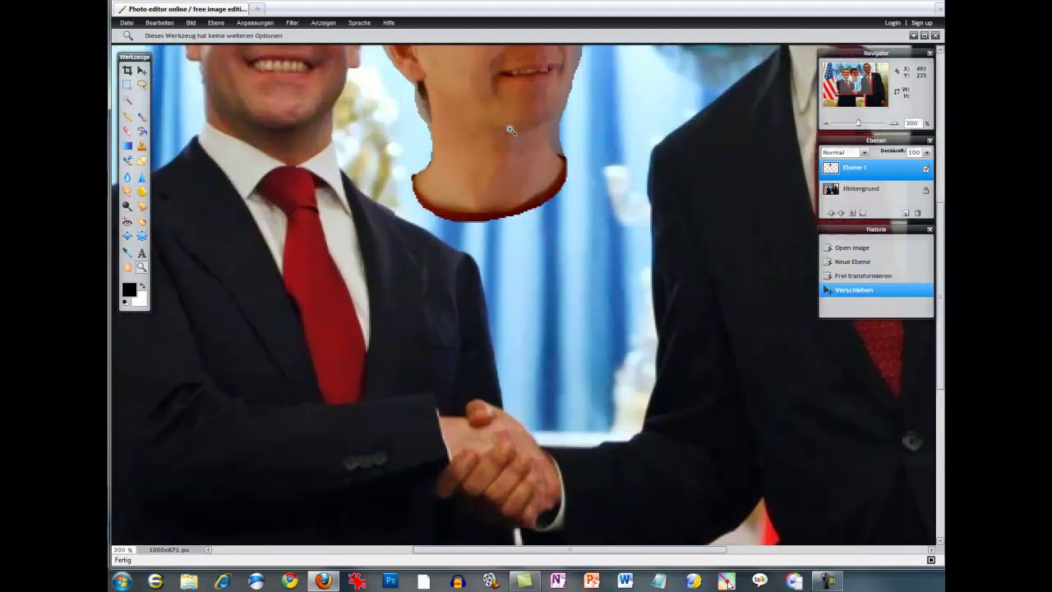
pyautogui.click(510, 127)
pyautogui.click(510, 125)
pyautogui.moveTo(507, 110); pyautogui.dragTo(512, 364)
pyautogui.click(526, 334)
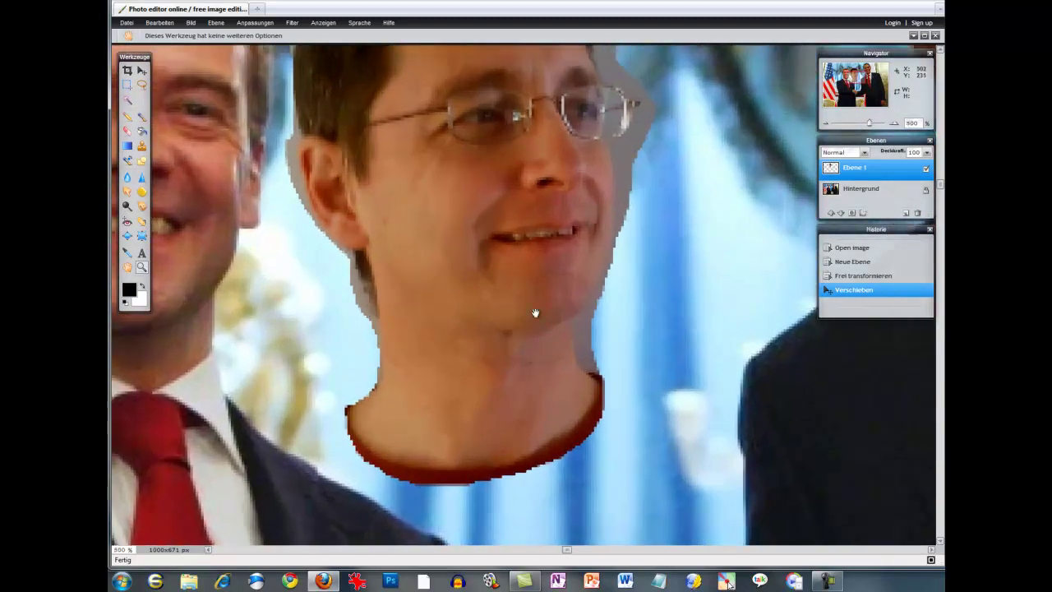
pyautogui.click(536, 312)
pyautogui.click(526, 366)
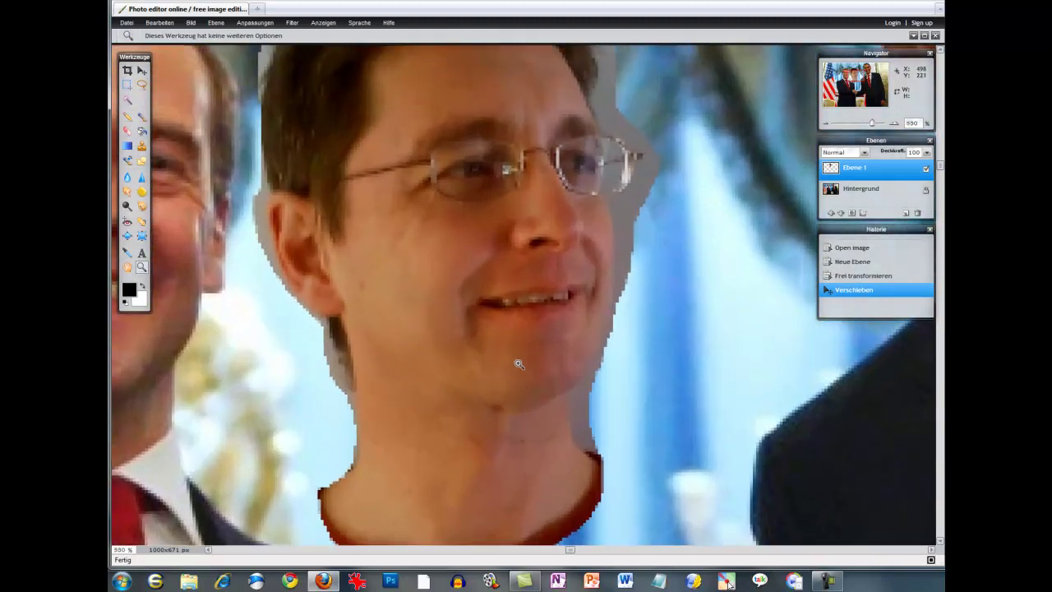
pyautogui.click(518, 364)
pyautogui.moveTo(519, 366); pyautogui.dragTo(523, 280)
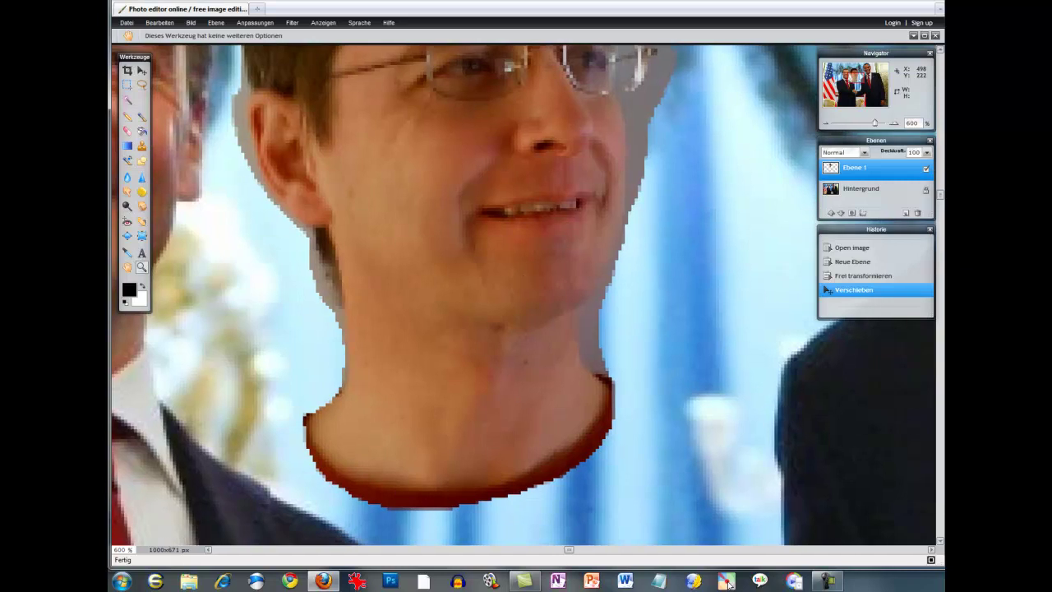
# Erase the red collar from the pasted neck with a 20 px hard eraser
pyautogui.click(127, 129)
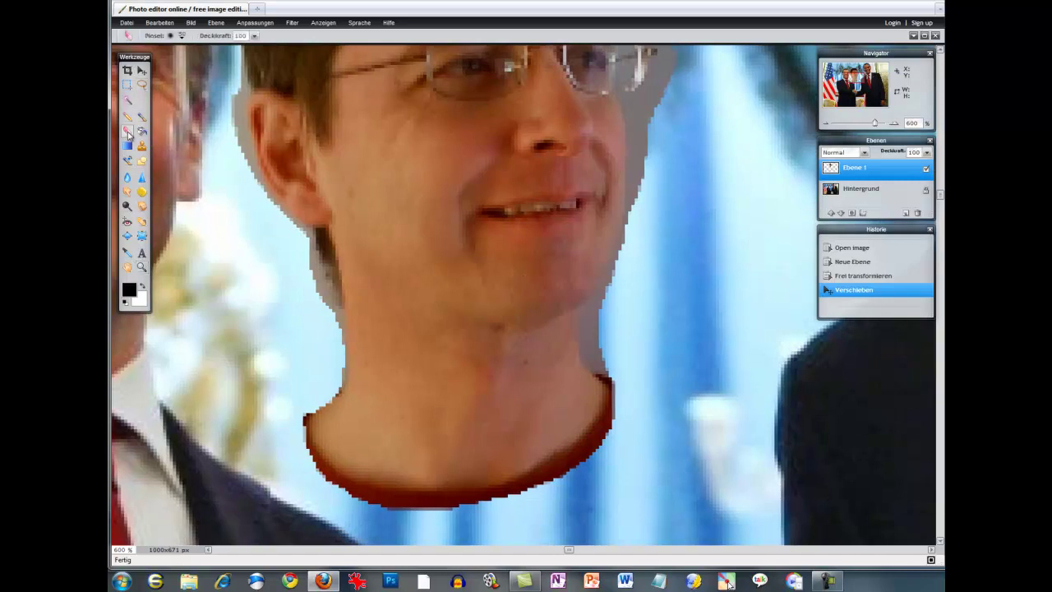
pyautogui.click(183, 37)
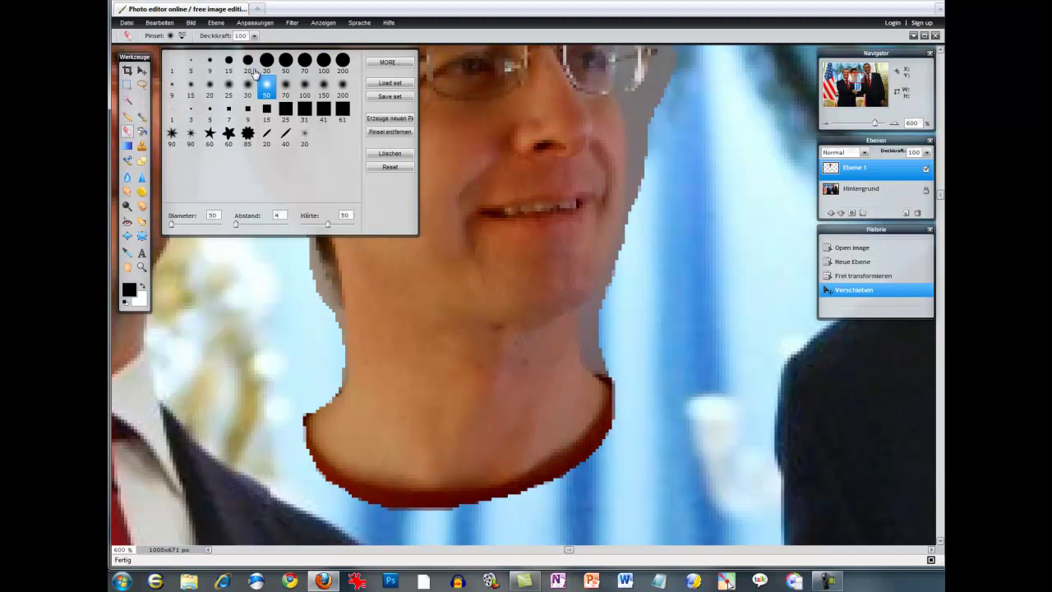
pyautogui.click(248, 62)
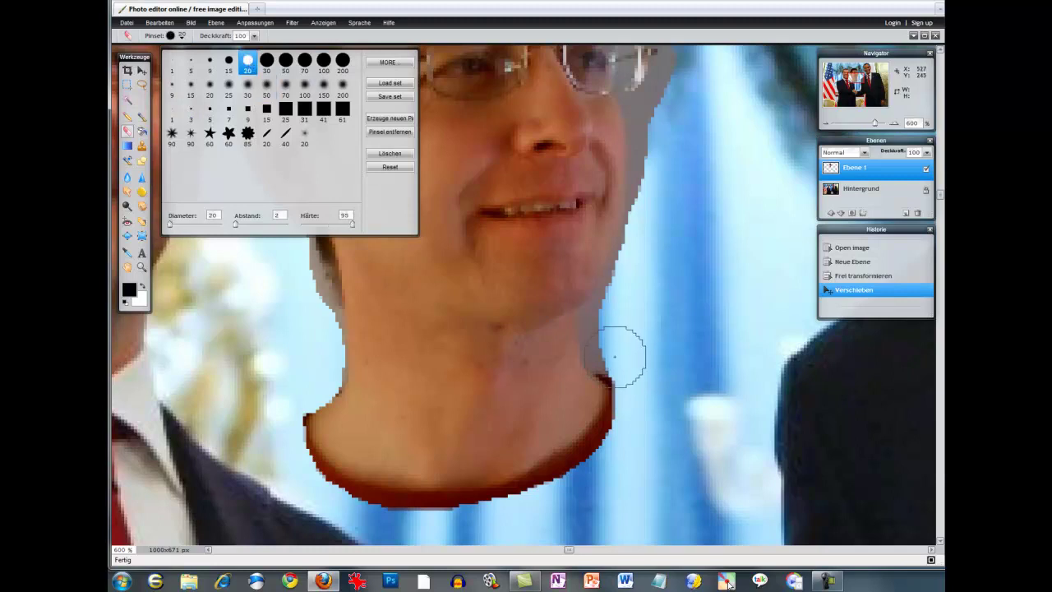
pyautogui.click(612, 324)
pyautogui.moveTo(612, 325)
pyautogui.mouseDown()
pyautogui.moveTo(627, 407)
pyautogui.moveTo(618, 435)
pyautogui.moveTo(583, 469)
pyautogui.moveTo(461, 516)
pyautogui.moveTo(399, 512)
pyautogui.moveTo(310, 469)
pyautogui.moveTo(280, 422)
pyautogui.moveTo(276, 380)
pyautogui.mouseUp()
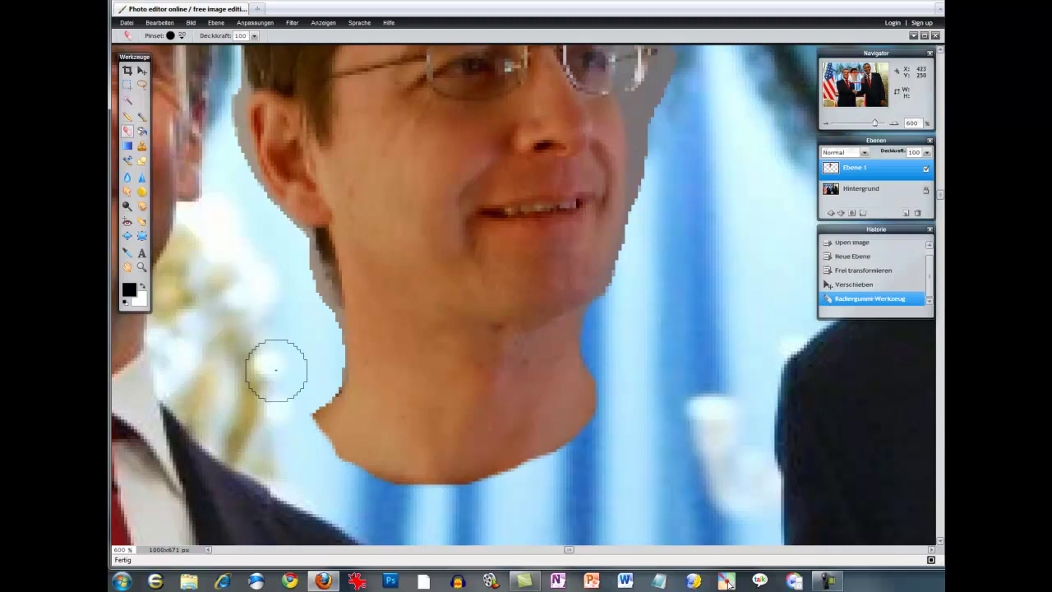
# Erase the grey fringe along the neck's left edge with a 9 px brush
pyautogui.click(181, 38)
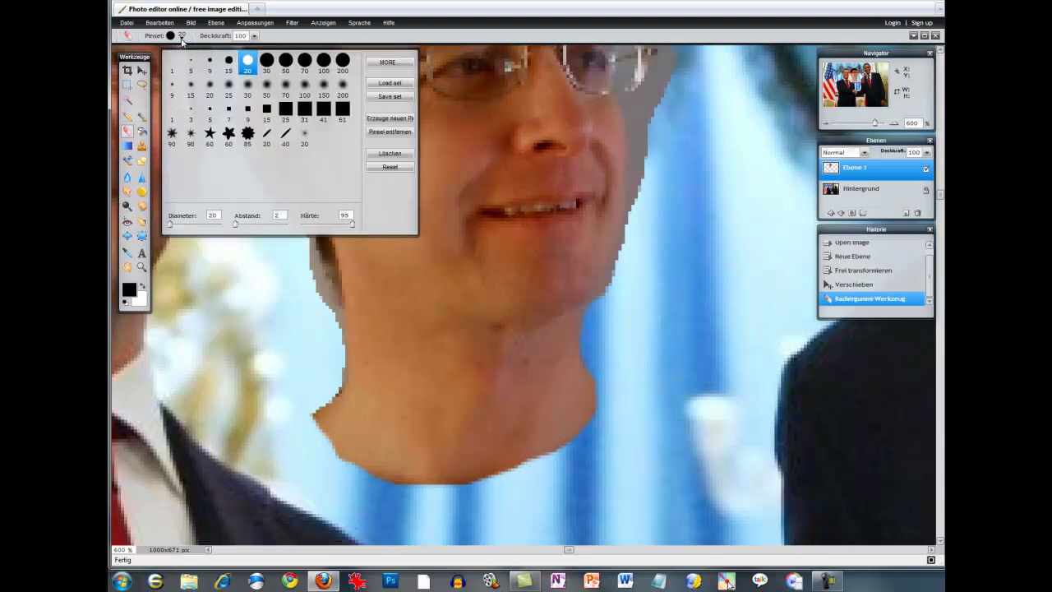
pyautogui.click(230, 63)
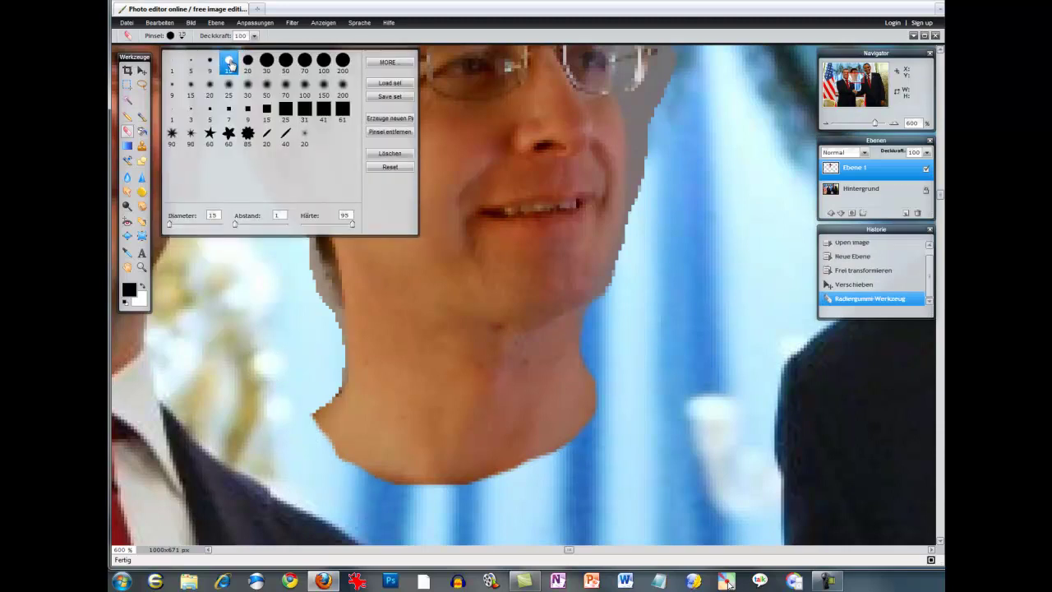
pyautogui.click(210, 63)
pyautogui.click(306, 379)
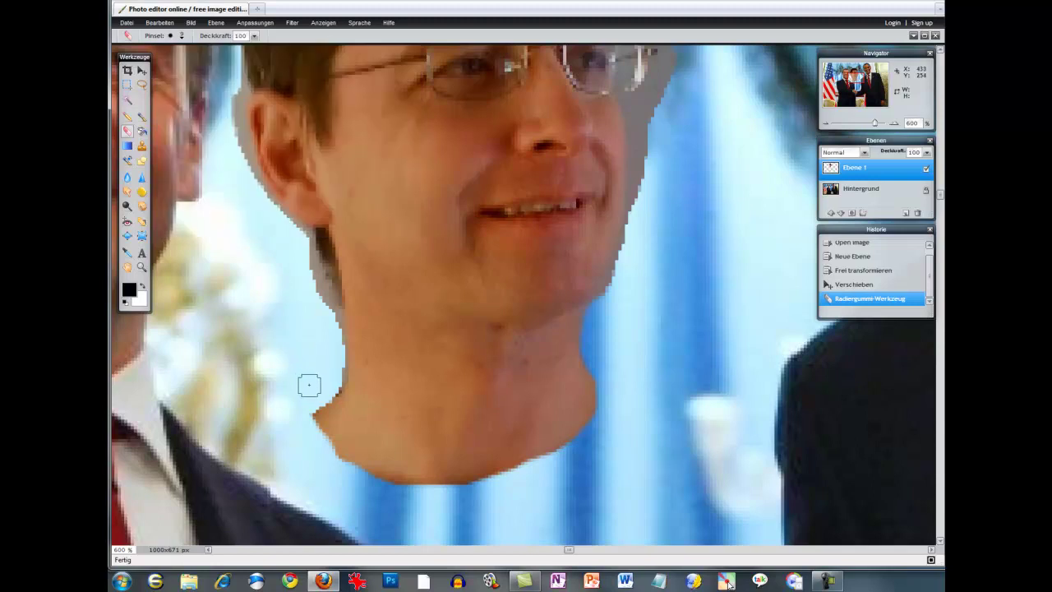
pyautogui.moveTo(336, 370)
pyautogui.mouseDown()
pyautogui.moveTo(328, 288)
pyautogui.moveTo(300, 239)
pyautogui.mouseUp()
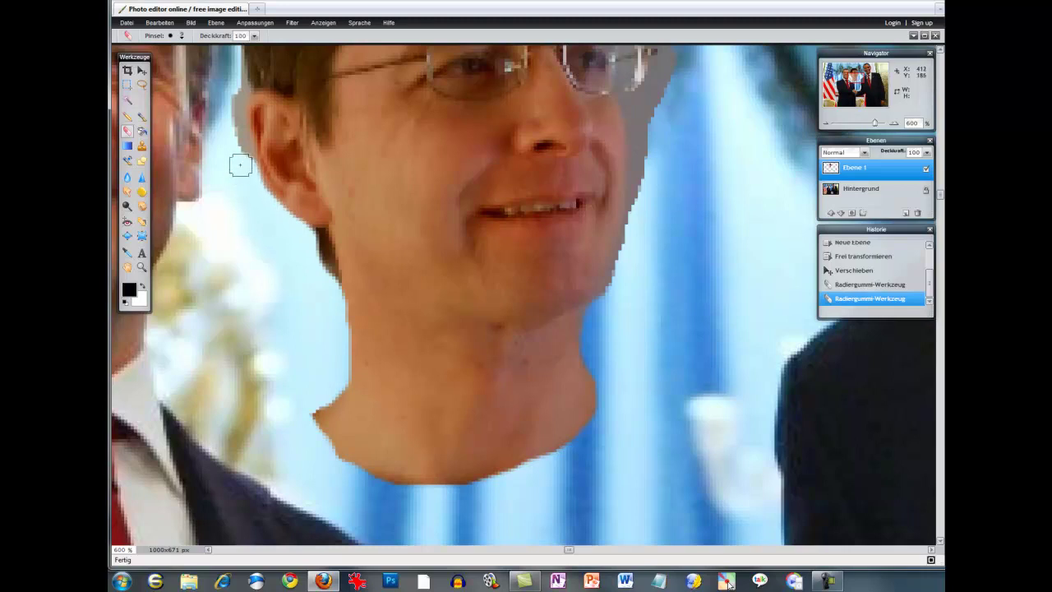
# Erase the grey fringe beside the ear and along the hair edge
pyautogui.moveTo(238, 155)
pyautogui.mouseDown()
pyautogui.moveTo(231, 167)
pyautogui.moveTo(406, 369)
pyautogui.mouseUp()
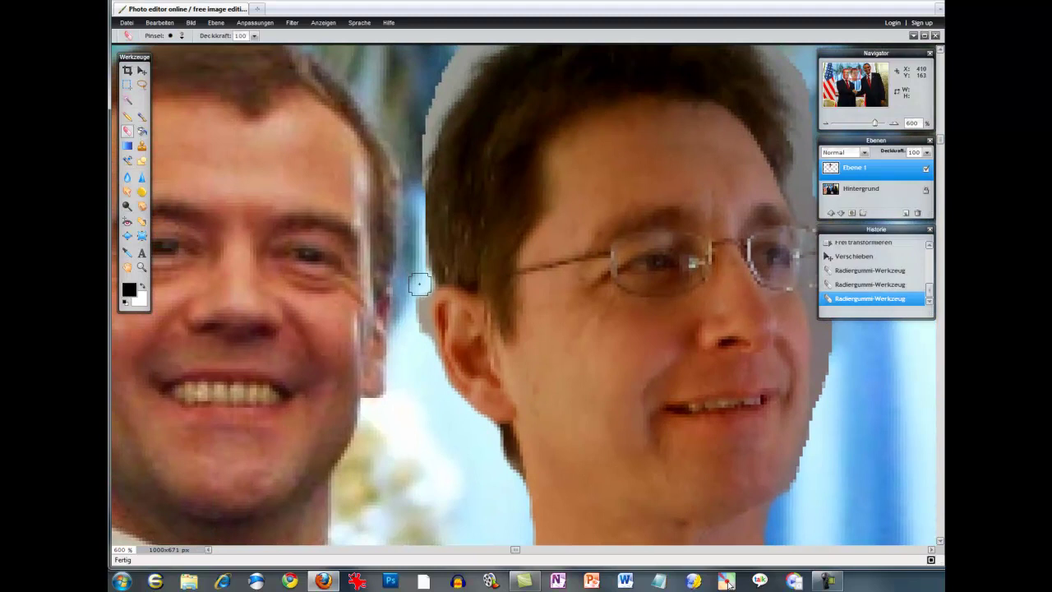
pyautogui.moveTo(418, 297)
pyautogui.mouseDown()
pyautogui.moveTo(435, 375)
pyautogui.moveTo(498, 463)
pyautogui.moveTo(509, 462)
pyautogui.moveTo(513, 497)
pyautogui.mouseUp()
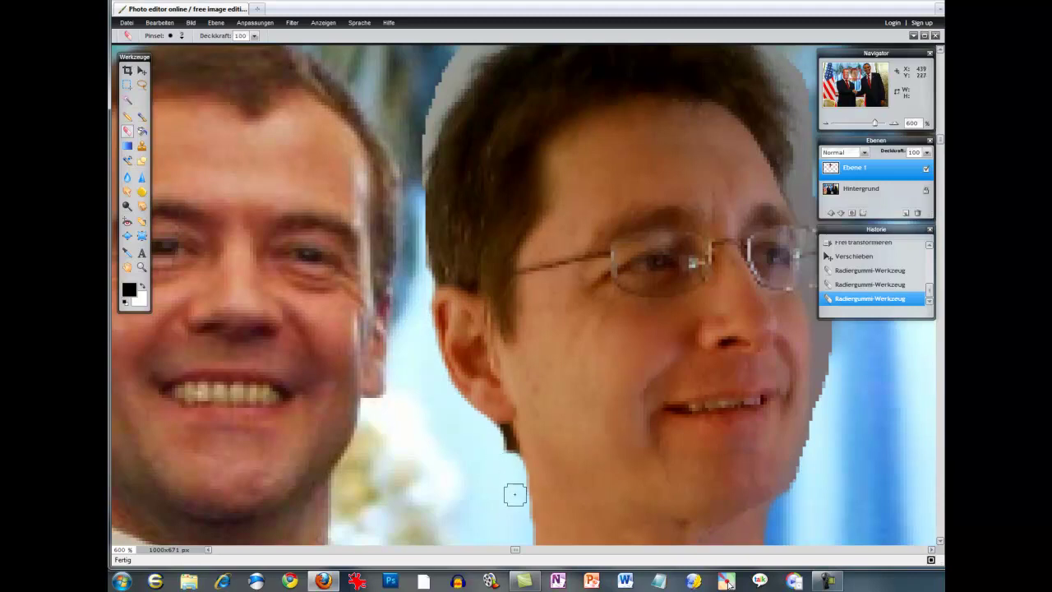
pyautogui.moveTo(458, 422)
pyautogui.mouseDown()
pyautogui.moveTo(488, 459)
pyautogui.moveTo(476, 344)
pyautogui.mouseUp()
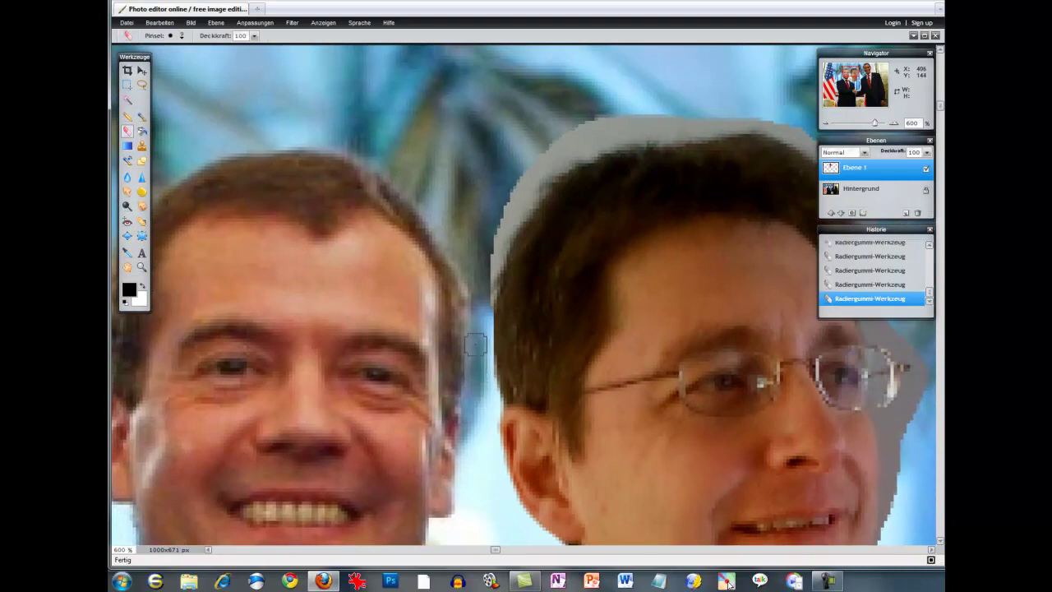
# Erase the grey halo around the hairline with a soft 9 px brush, then return to hard 9 px
pyautogui.click(182, 36)
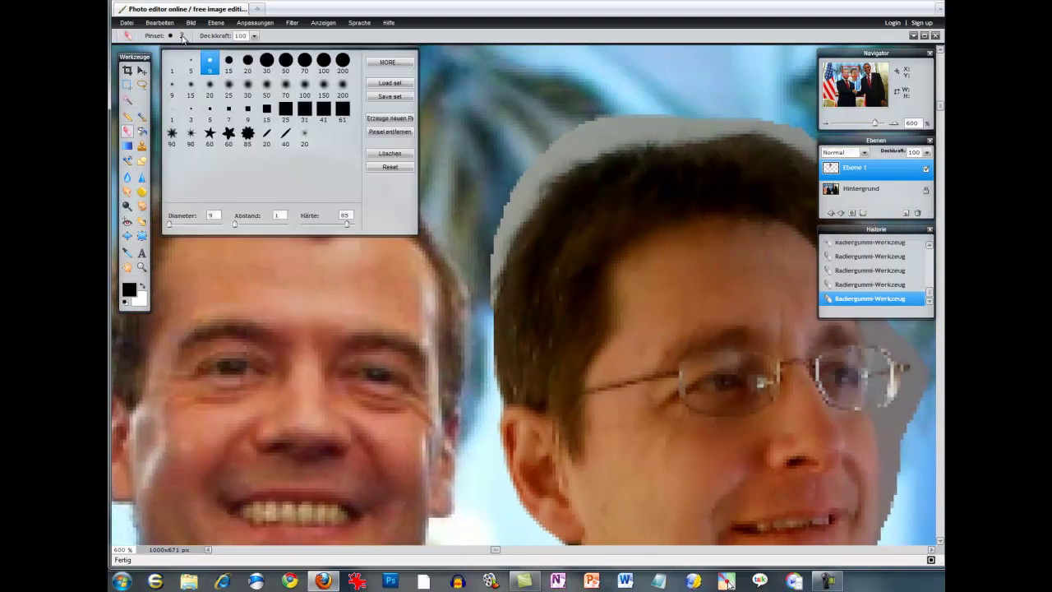
pyautogui.click(172, 86)
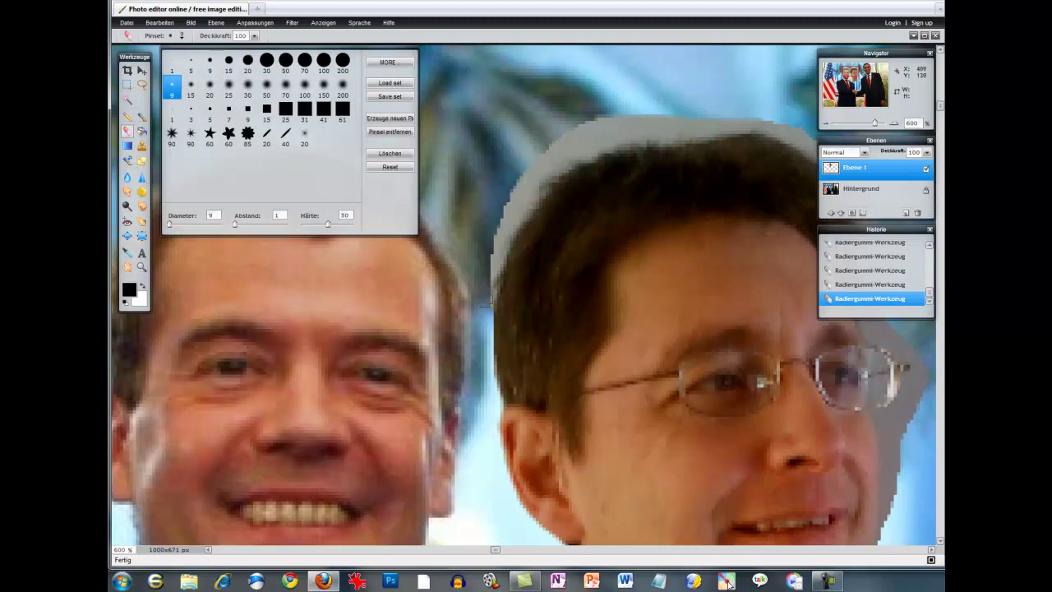
pyautogui.click(485, 307)
pyautogui.moveTo(493, 300)
pyautogui.mouseDown()
pyautogui.moveTo(503, 239)
pyautogui.moveTo(575, 161)
pyautogui.moveTo(558, 156)
pyautogui.moveTo(501, 234)
pyautogui.moveTo(536, 168)
pyautogui.moveTo(482, 200)
pyautogui.moveTo(341, 219)
pyautogui.mouseUp()
pyautogui.moveTo(378, 189)
pyautogui.mouseDown()
pyautogui.moveTo(356, 194)
pyautogui.moveTo(433, 162)
pyautogui.moveTo(387, 192)
pyautogui.moveTo(435, 178)
pyautogui.moveTo(589, 176)
pyautogui.moveTo(429, 166)
pyautogui.mouseUp()
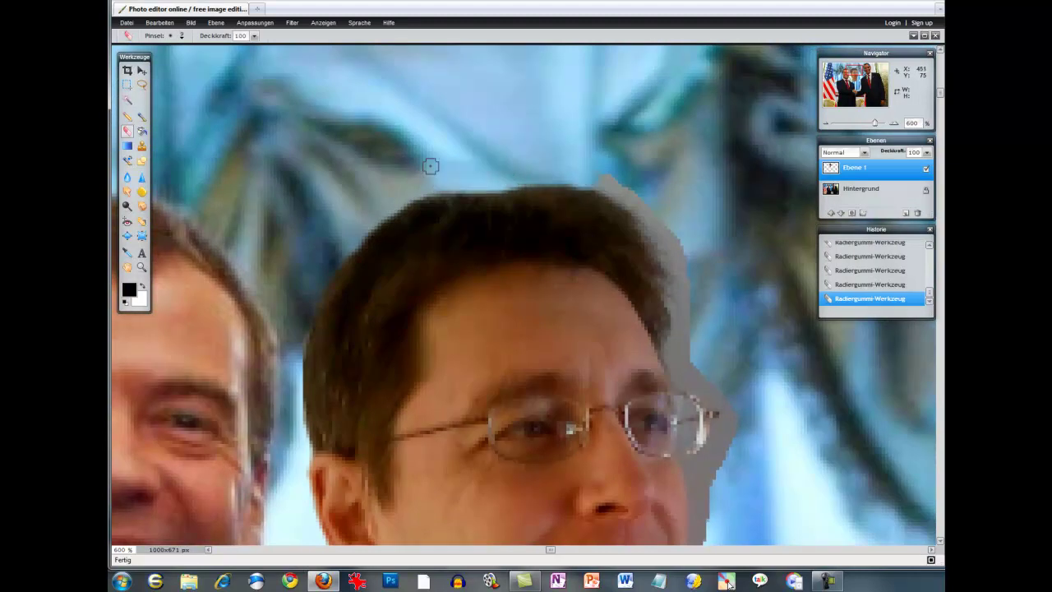
pyautogui.moveTo(589, 176)
pyautogui.mouseDown()
pyautogui.moveTo(674, 238)
pyautogui.moveTo(687, 324)
pyautogui.mouseUp()
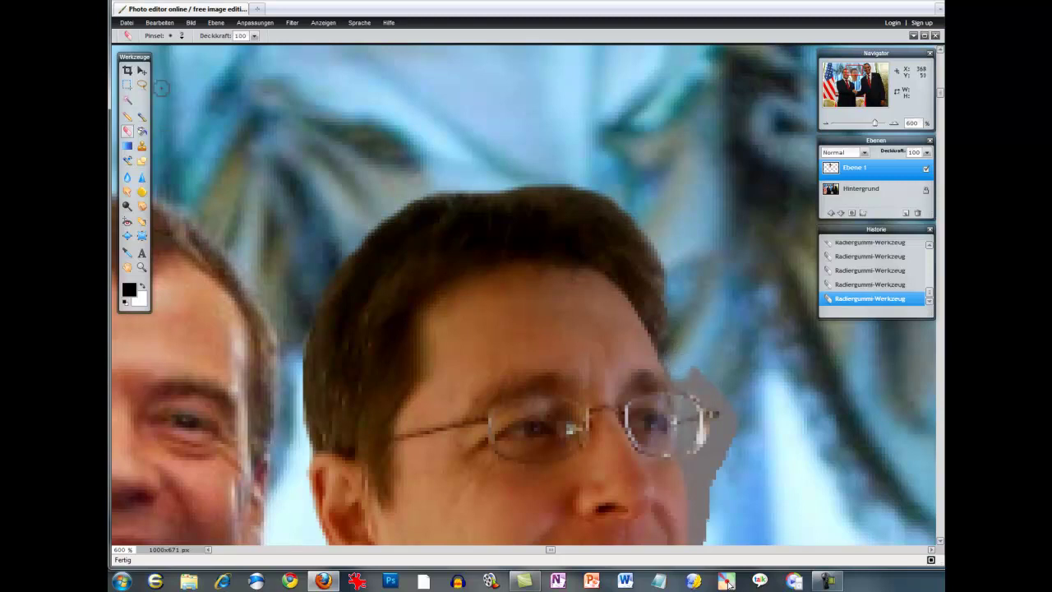
pyautogui.click(182, 36)
pyautogui.click(210, 61)
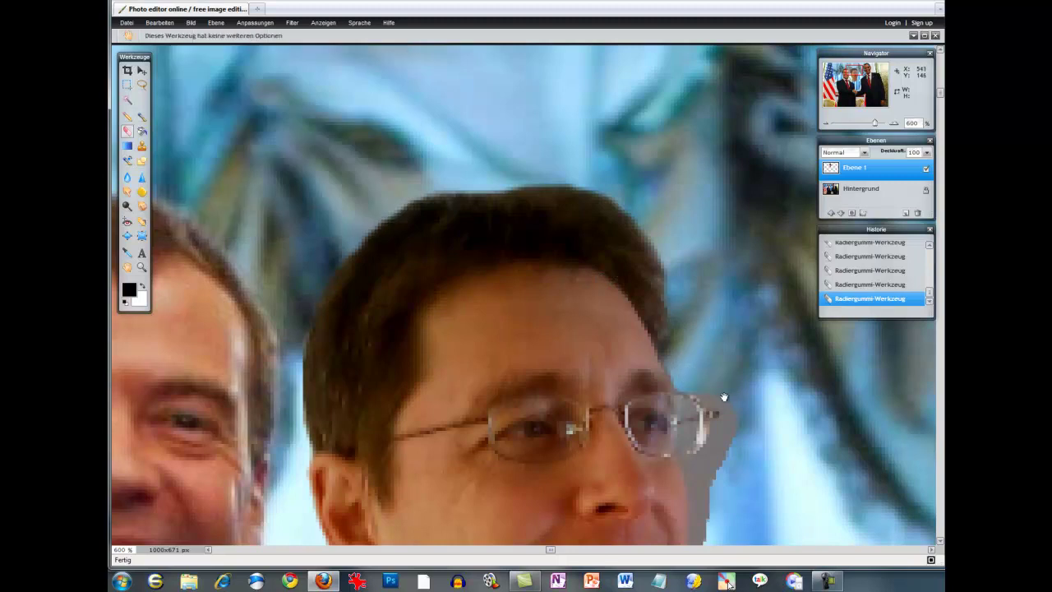
# Zoom to 750% on the face's right side and set the Eraser to a 5 px brush
pyautogui.moveTo(724, 380); pyautogui.dragTo(532, 182)
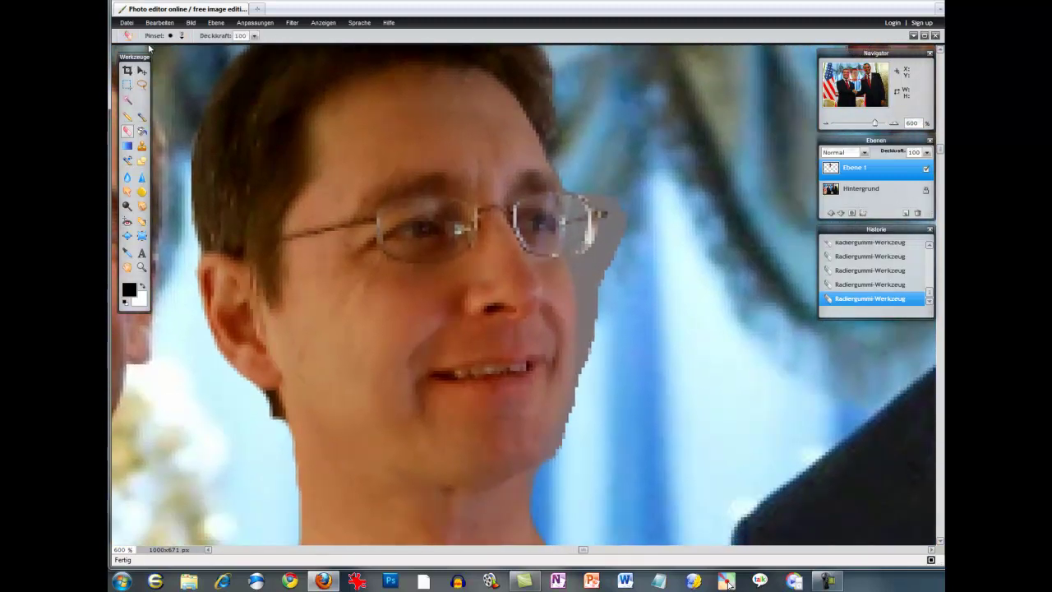
pyautogui.click(141, 267)
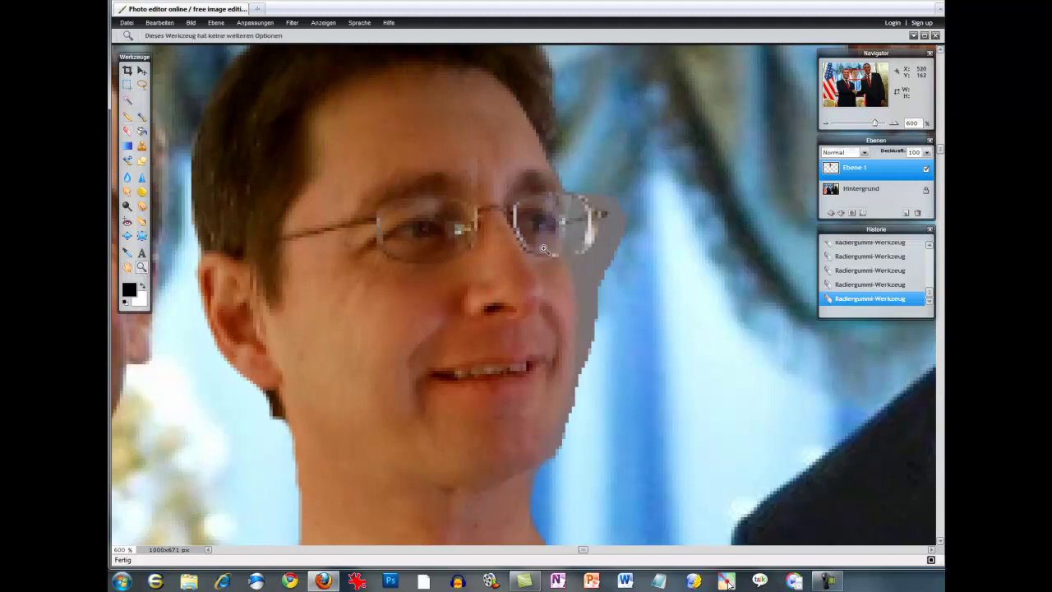
pyautogui.click(579, 233)
pyautogui.click(593, 232)
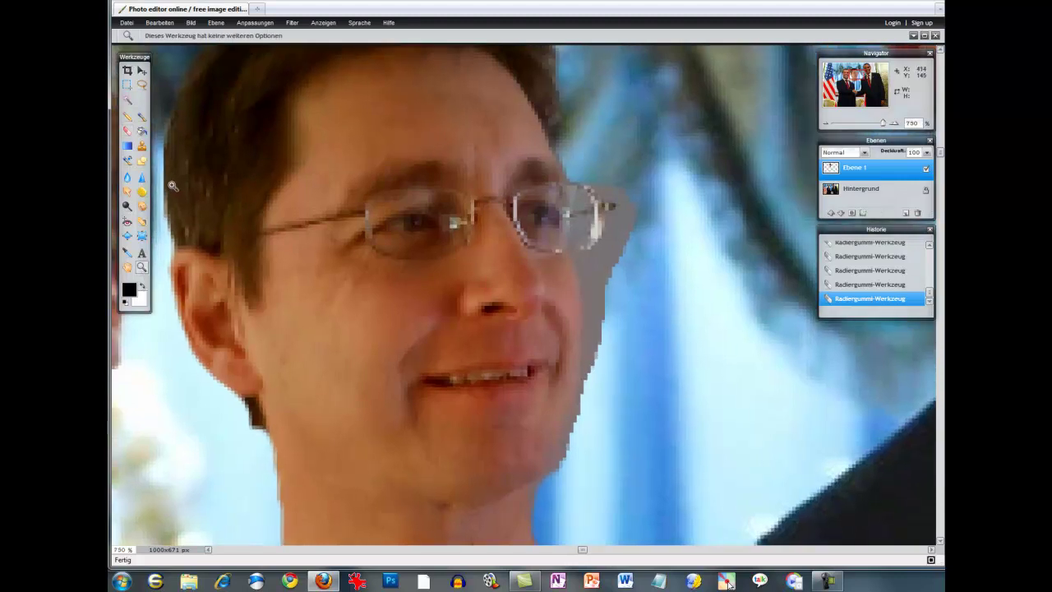
pyautogui.click(128, 130)
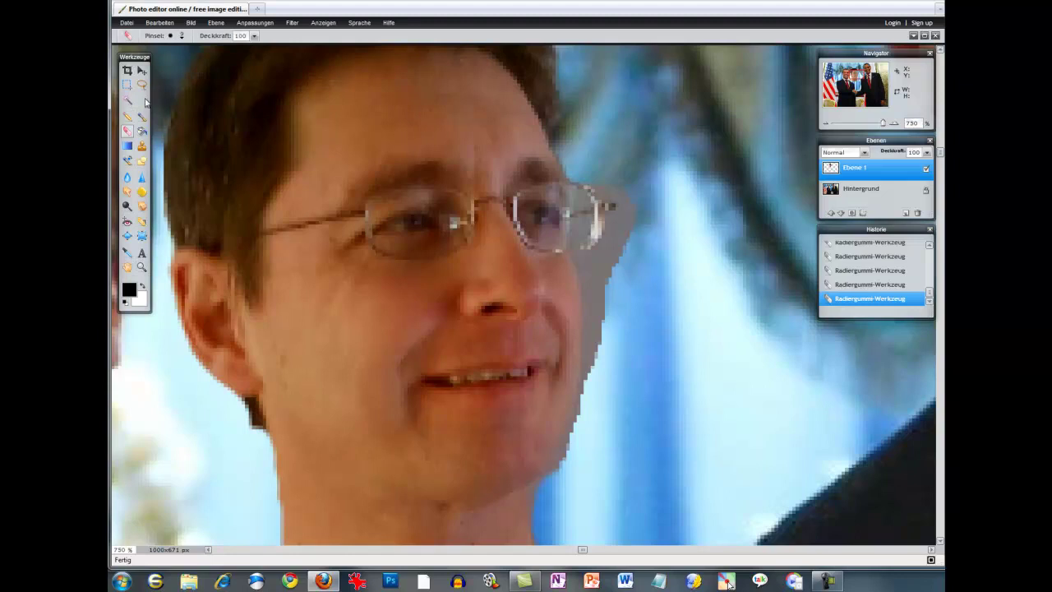
pyautogui.click(181, 36)
pyautogui.click(190, 64)
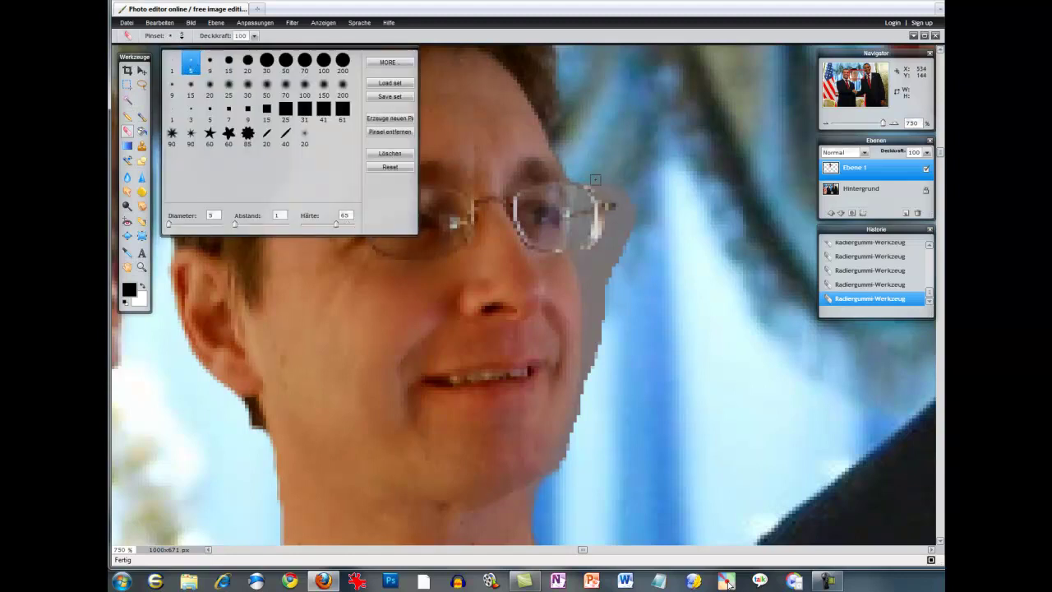
pyautogui.click(600, 186)
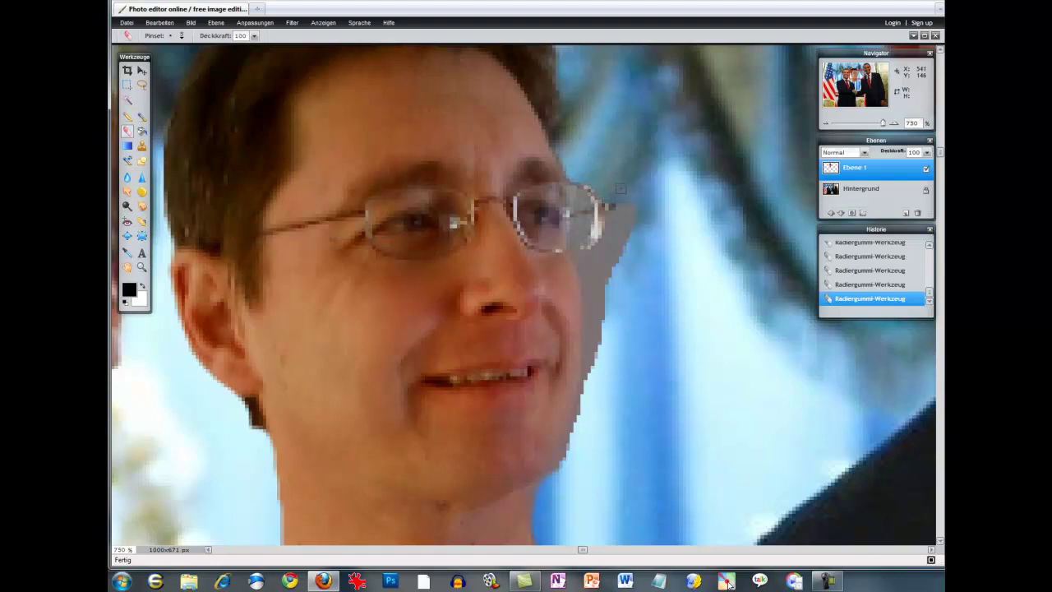
# Erase the grey strip beside the glasses and right jaw, and trim the neck's left tip
pyautogui.moveTo(636, 217); pyautogui.dragTo(618, 221)
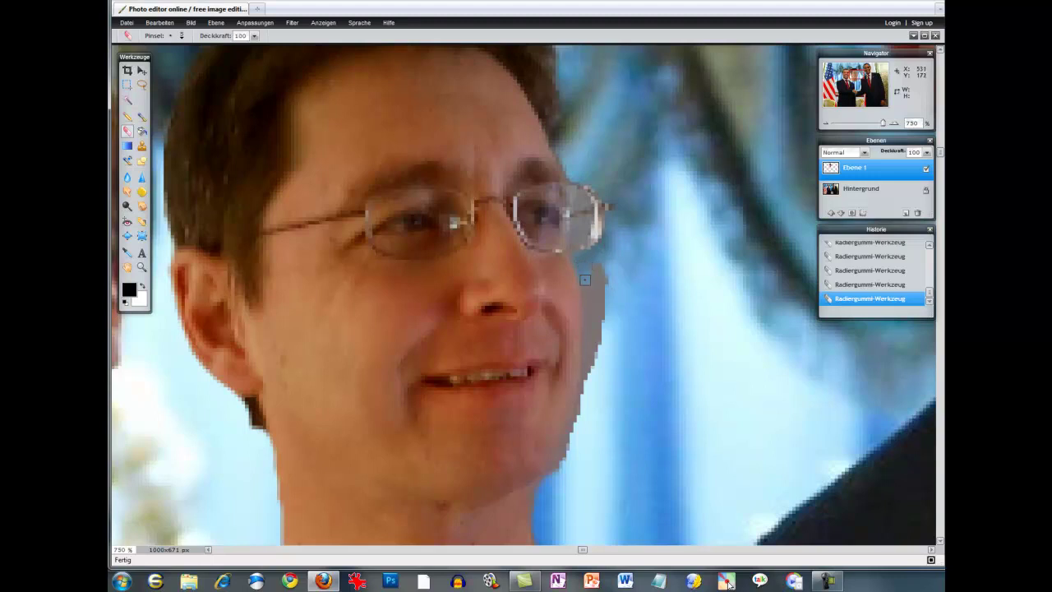
pyautogui.moveTo(585, 304)
pyautogui.mouseDown()
pyautogui.moveTo(578, 424)
pyautogui.moveTo(543, 488)
pyautogui.mouseUp()
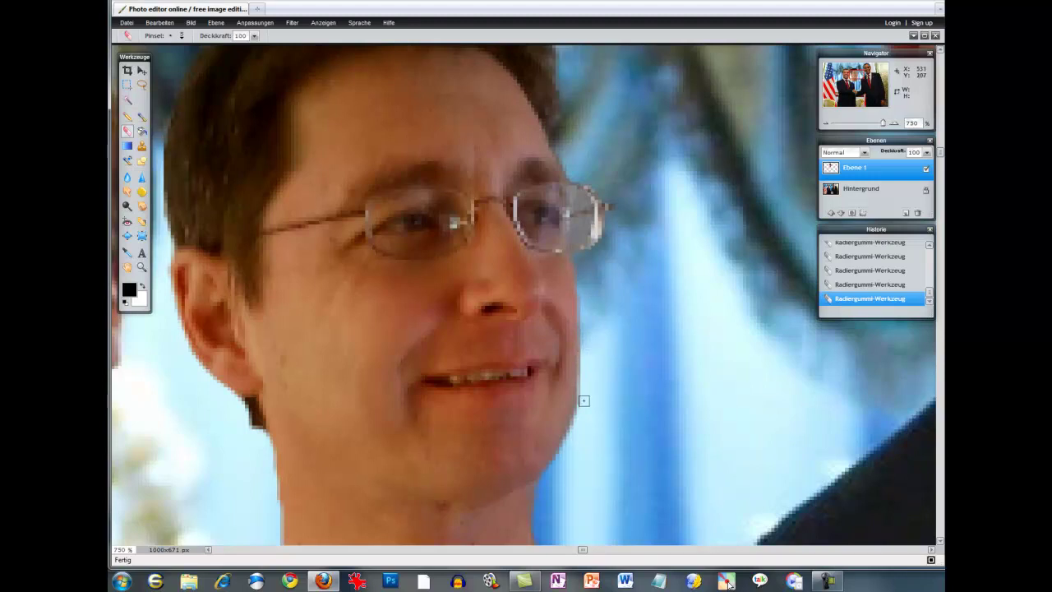
pyautogui.moveTo(585, 430); pyautogui.dragTo(672, 188)
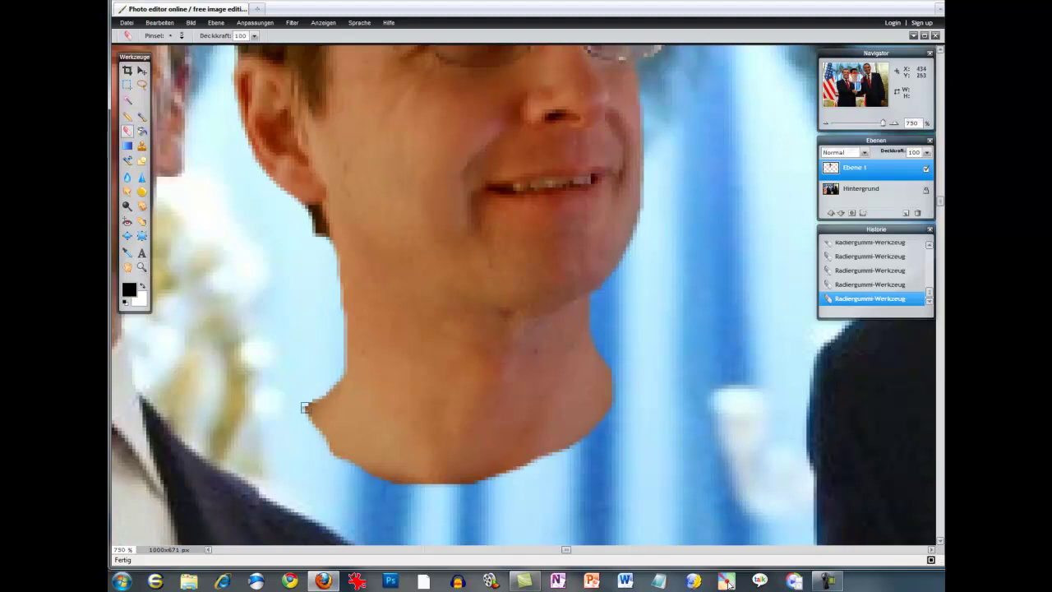
pyautogui.moveTo(301, 404)
pyautogui.mouseDown()
pyautogui.moveTo(362, 480)
pyautogui.moveTo(522, 478)
pyautogui.mouseUp()
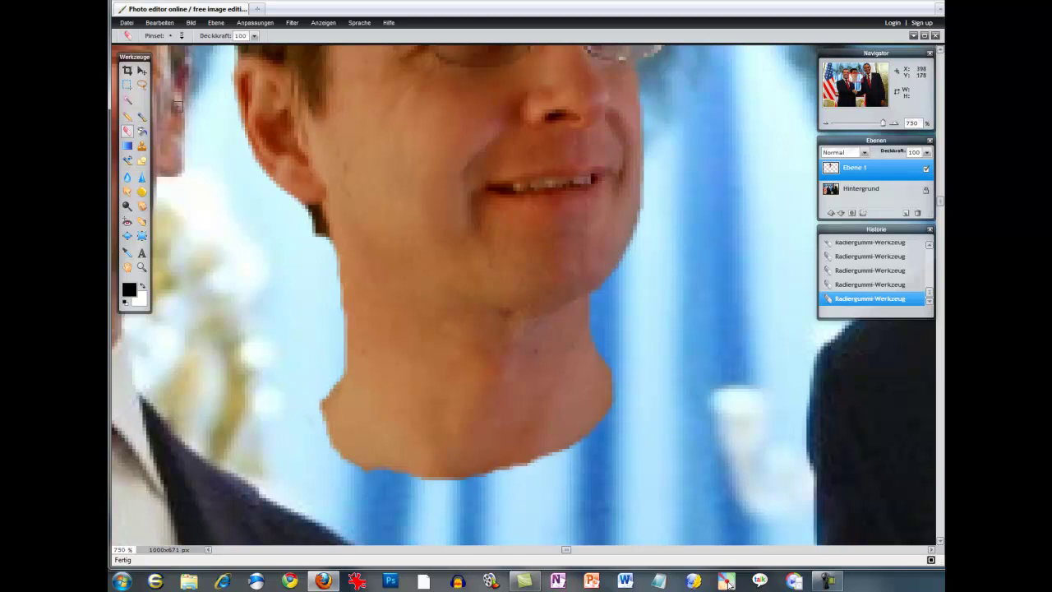
pyautogui.click(141, 266)
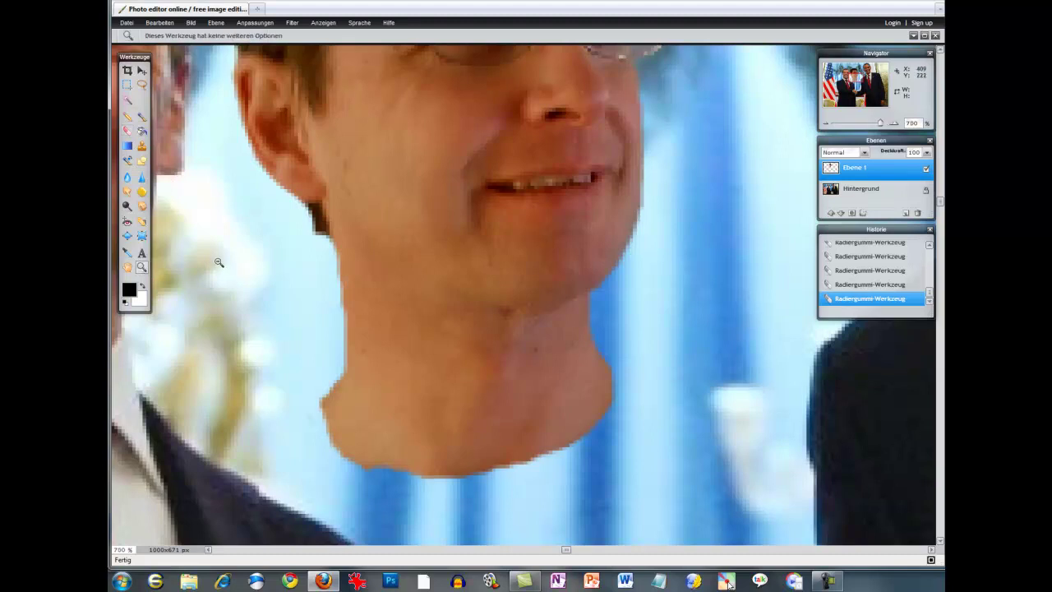
# Slide the pasted head layer left so it covers the left man's original face
pyautogui.scroll(-1, 219, 262)
pyautogui.scroll(-1, 220, 261)
pyautogui.scroll(-1, 221, 261)
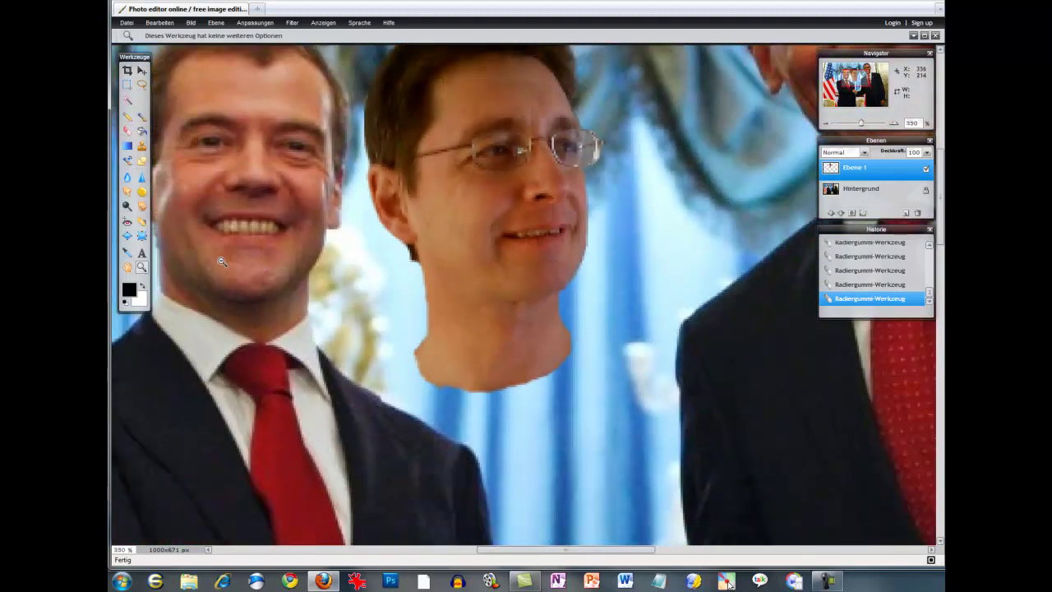
pyautogui.moveTo(337, 286); pyautogui.dragTo(497, 379)
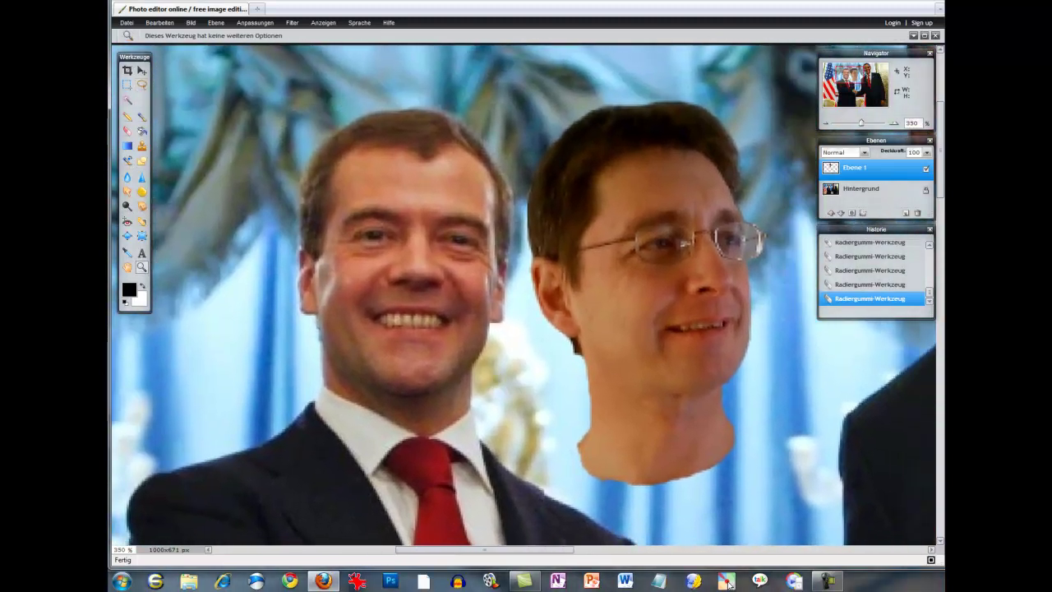
pyautogui.press('v')
pyautogui.moveTo(641, 244)
pyautogui.mouseDown()
pyautogui.moveTo(425, 243)
pyautogui.moveTo(407, 263)
pyautogui.moveTo(403, 250)
pyautogui.moveTo(495, 232)
pyautogui.moveTo(448, 243)
pyautogui.moveTo(375, 238)
pyautogui.mouseUp()
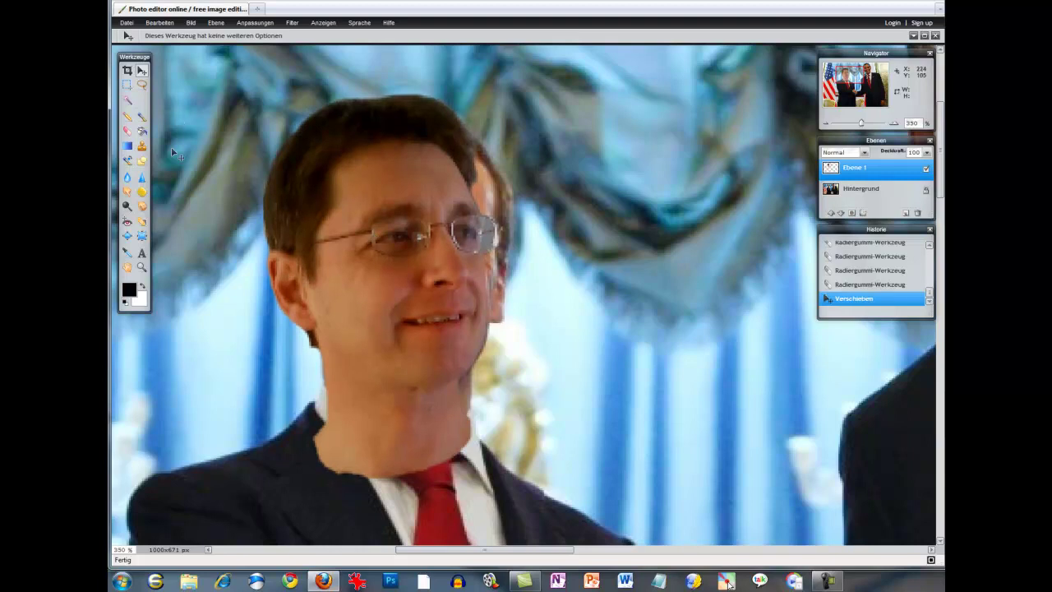
# Free-transform the pasted head, enlarging it slightly and raising it, then apply the transformation
pyautogui.click(159, 22)
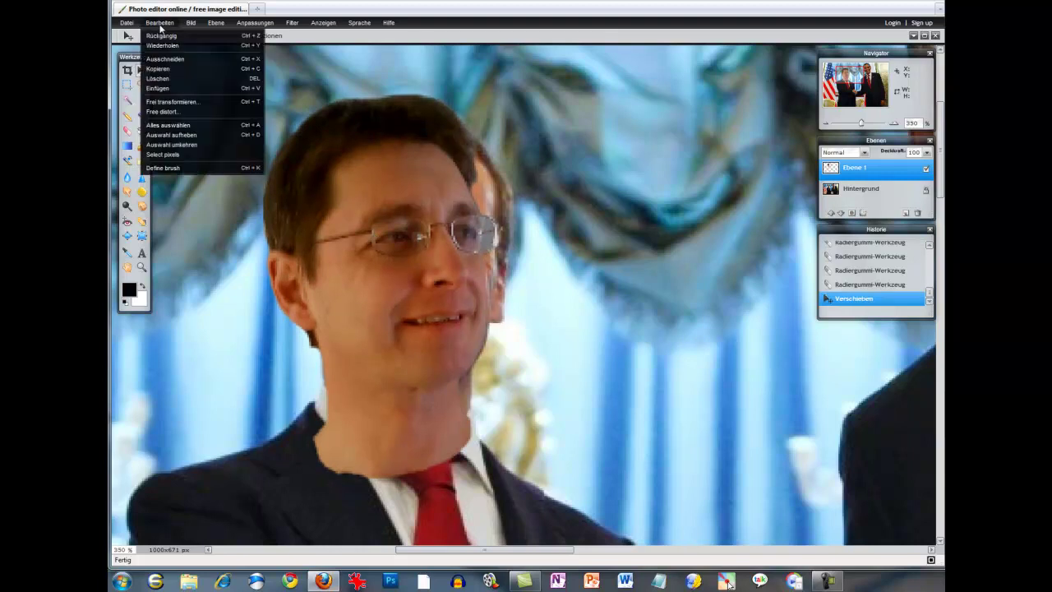
pyautogui.click(173, 101)
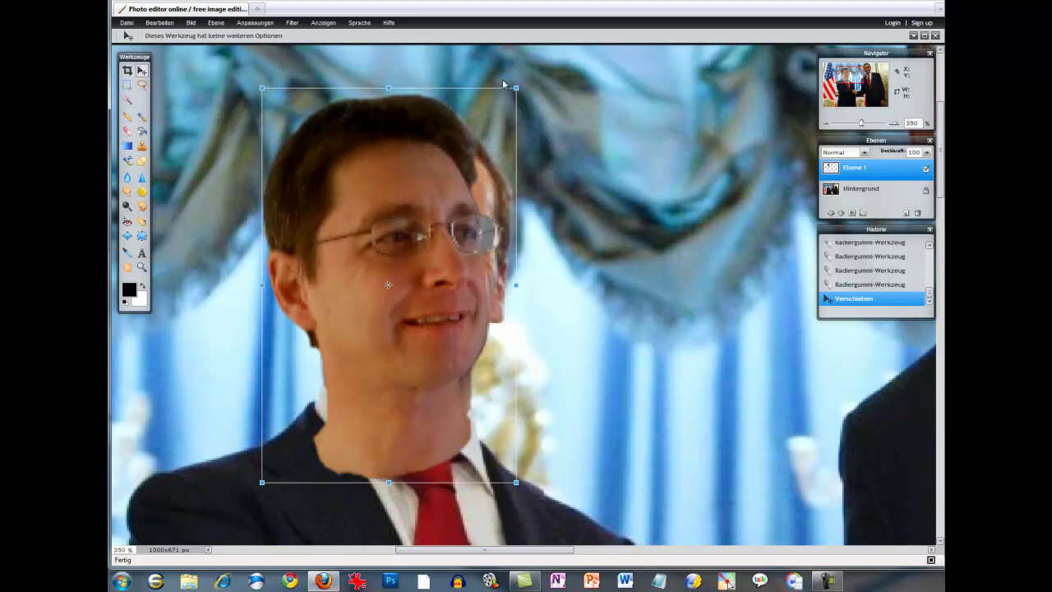
pyautogui.moveTo(516, 88); pyautogui.dragTo(527, 84)
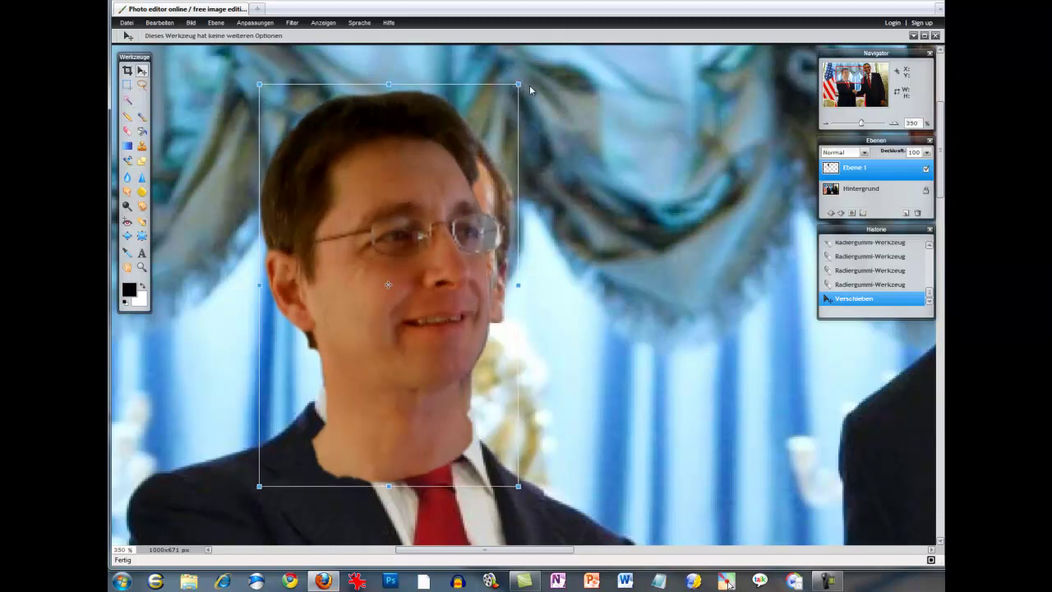
pyautogui.moveTo(431, 192); pyautogui.dragTo(431, 187)
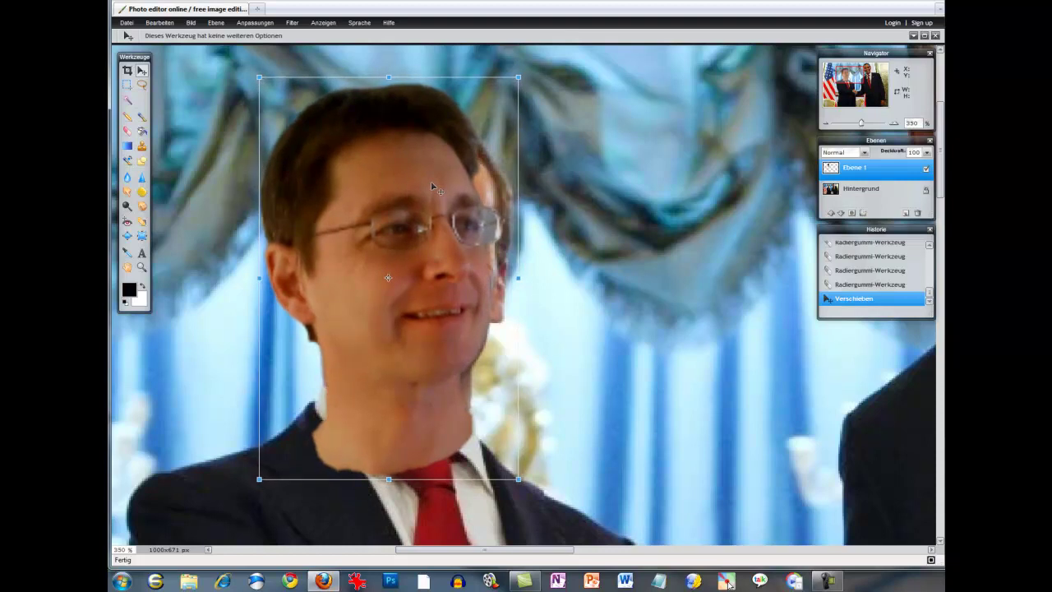
pyautogui.click(582, 148)
pyautogui.click(500, 309)
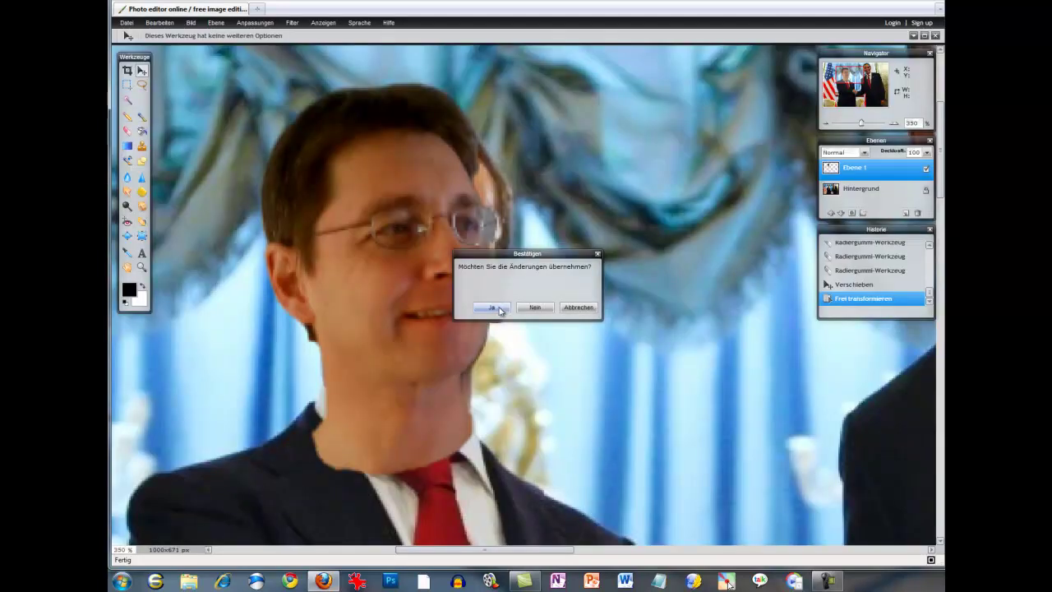
pyautogui.click(501, 309)
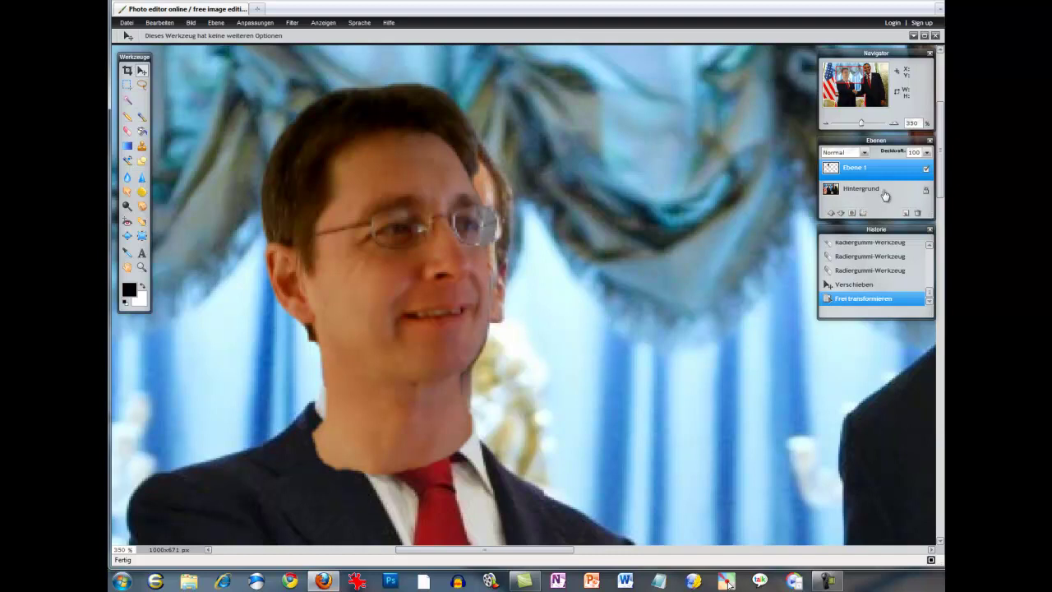
# Unlock the Hintergrund layer and hide the pasted head layer Ebene 1
pyautogui.doubleClick(927, 193)
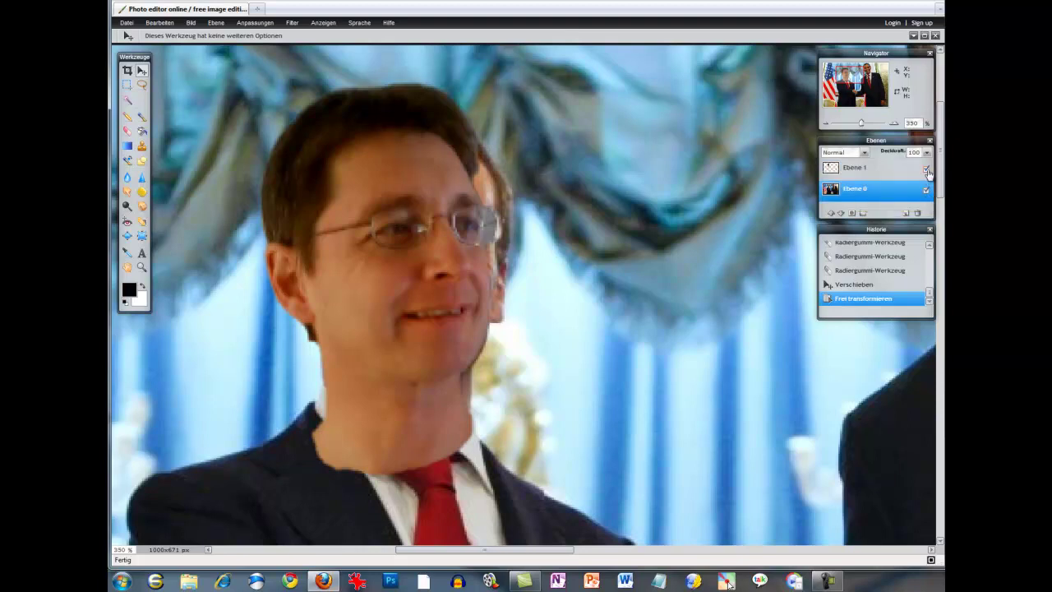
pyautogui.click(926, 170)
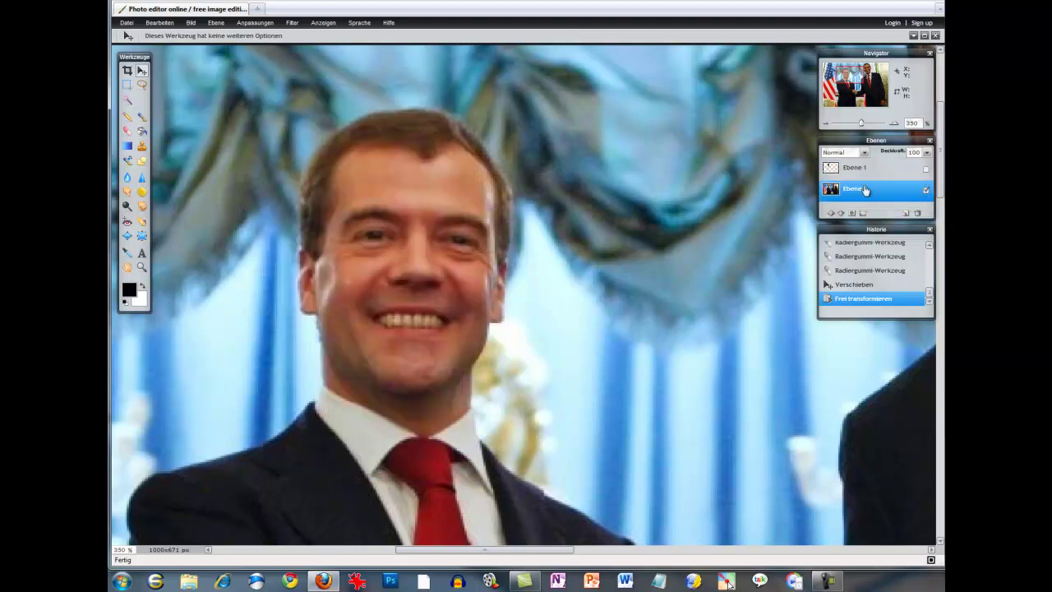
pyautogui.click(140, 146)
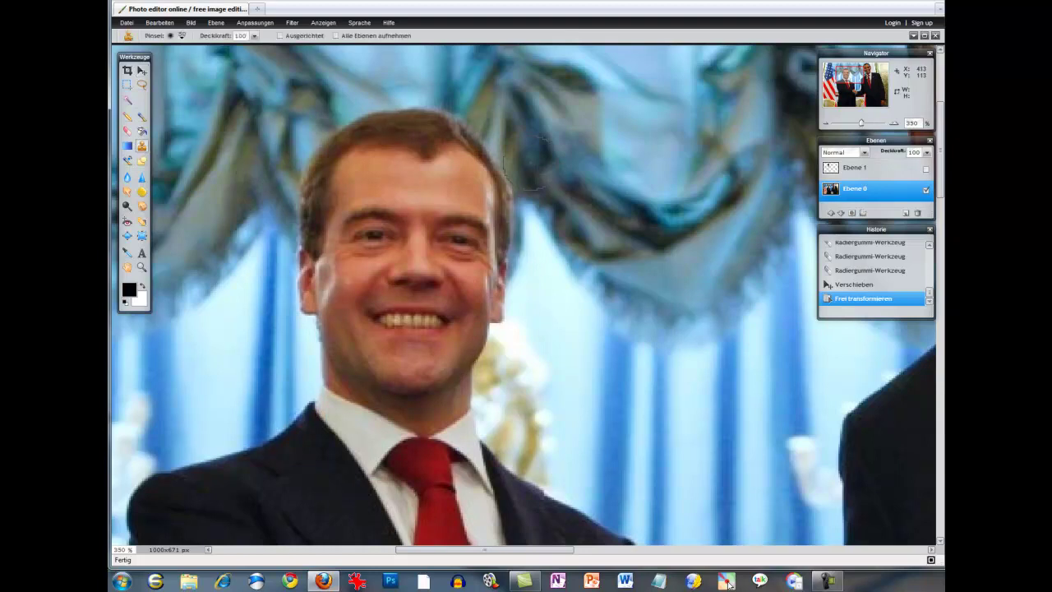
# Clone curtain background over the original head's right hair, ear and cheek edge
pyautogui.press('space')
pyautogui.moveTo(467, 150)
pyautogui.mouseDown()
pyautogui.moveTo(510, 182)
pyautogui.moveTo(489, 164)
pyautogui.mouseUp()
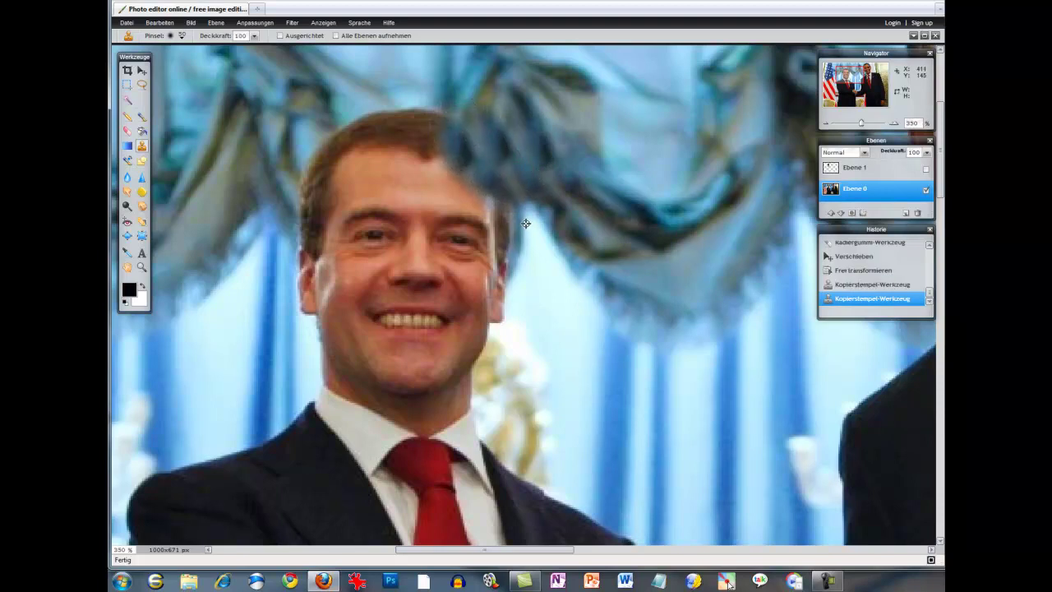
pyautogui.moveTo(504, 210); pyautogui.dragTo(567, 261)
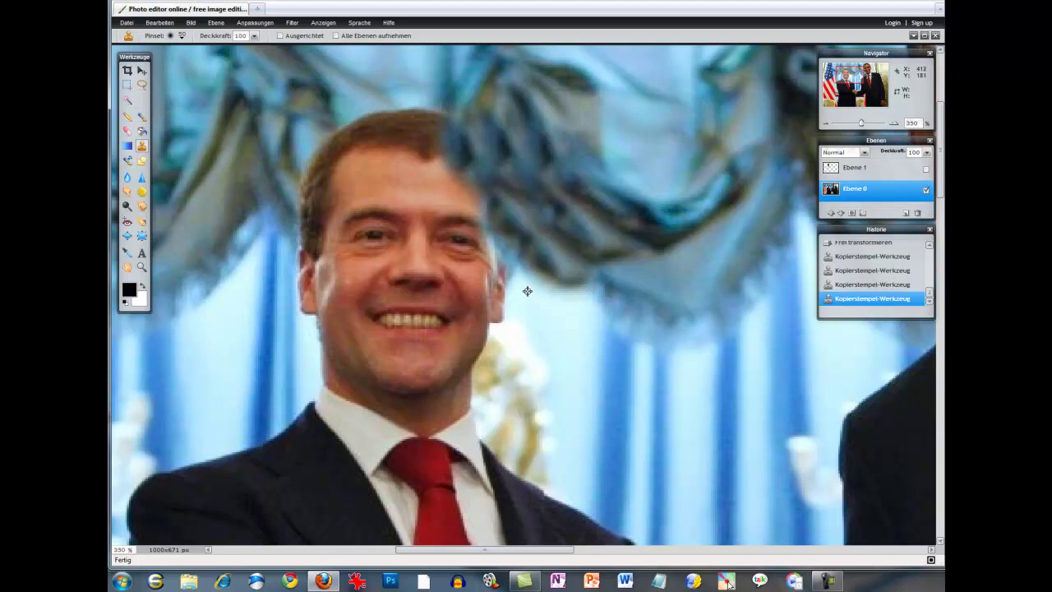
pyautogui.moveTo(493, 273)
pyautogui.mouseDown()
pyautogui.moveTo(484, 352)
pyautogui.moveTo(458, 381)
pyautogui.moveTo(505, 336)
pyautogui.moveTo(484, 345)
pyautogui.moveTo(569, 334)
pyautogui.moveTo(534, 348)
pyautogui.moveTo(545, 304)
pyautogui.moveTo(540, 331)
pyautogui.moveTo(510, 322)
pyautogui.moveTo(505, 235)
pyautogui.moveTo(562, 246)
pyautogui.mouseUp()
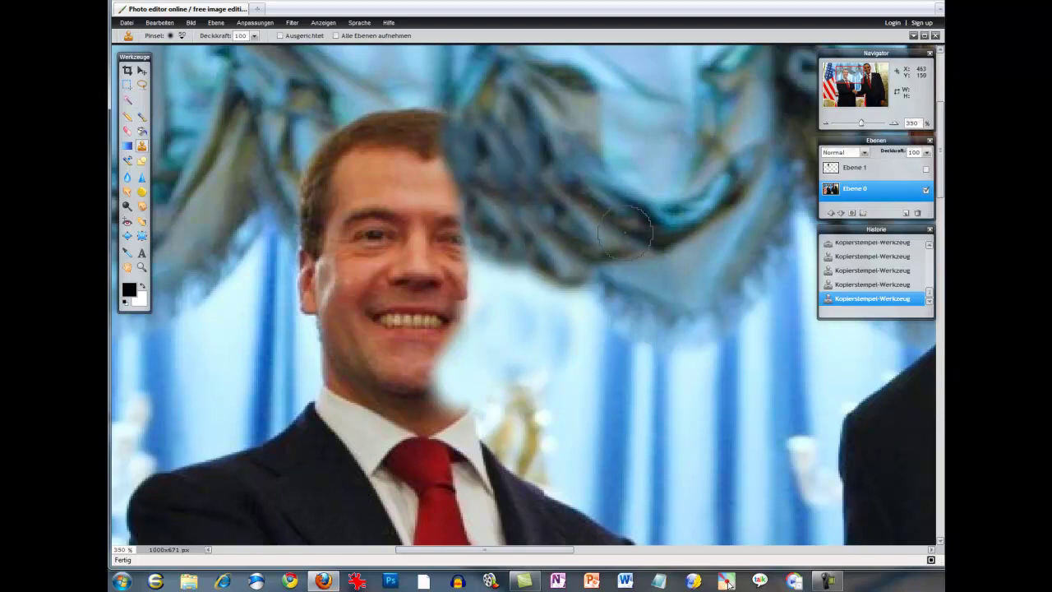
pyautogui.click(925, 171)
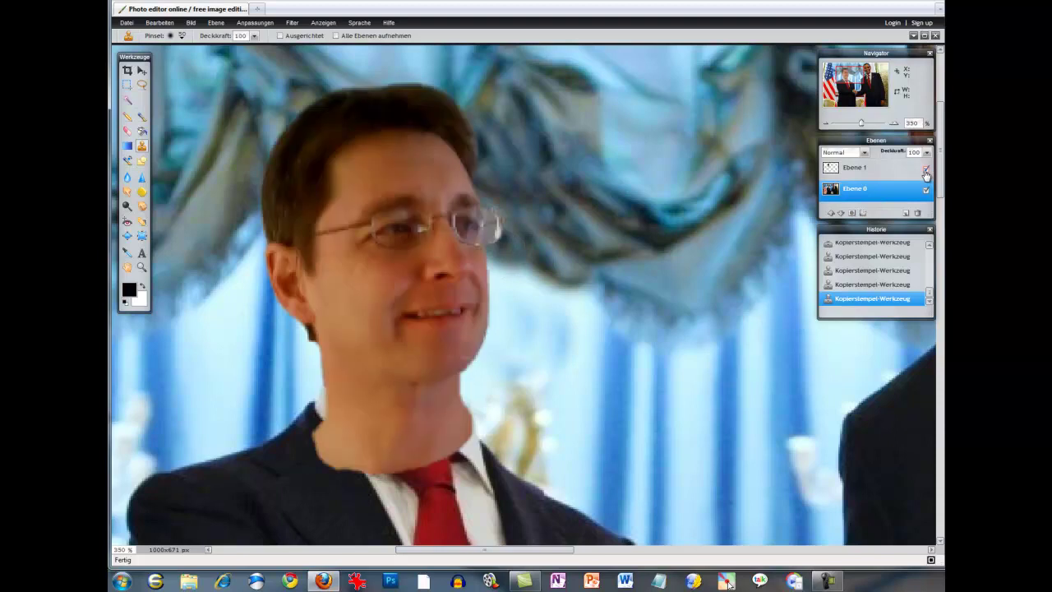
pyautogui.click(925, 172)
pyautogui.click(925, 171)
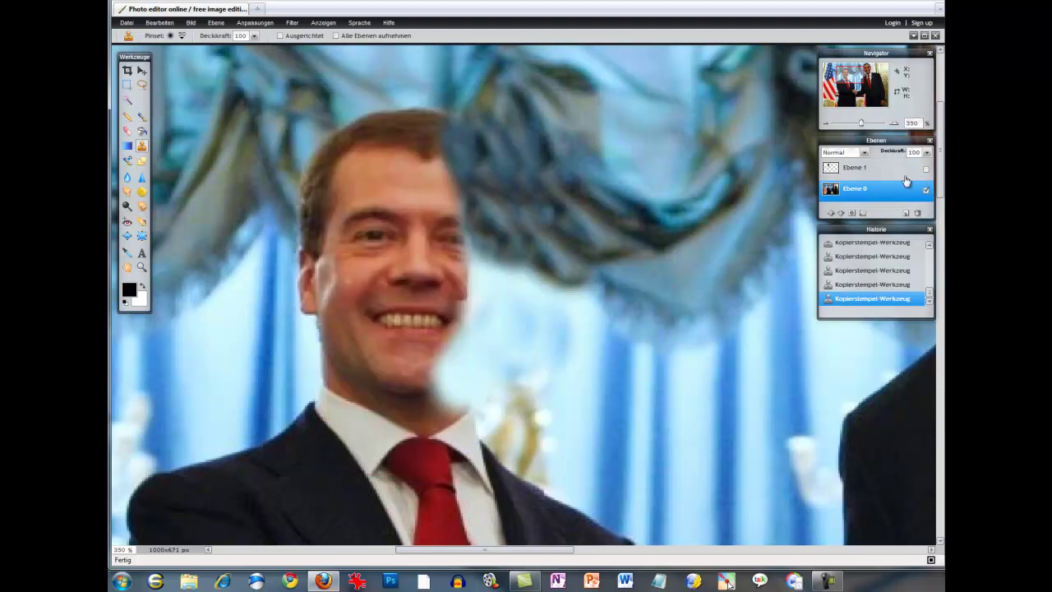
pyautogui.click(926, 171)
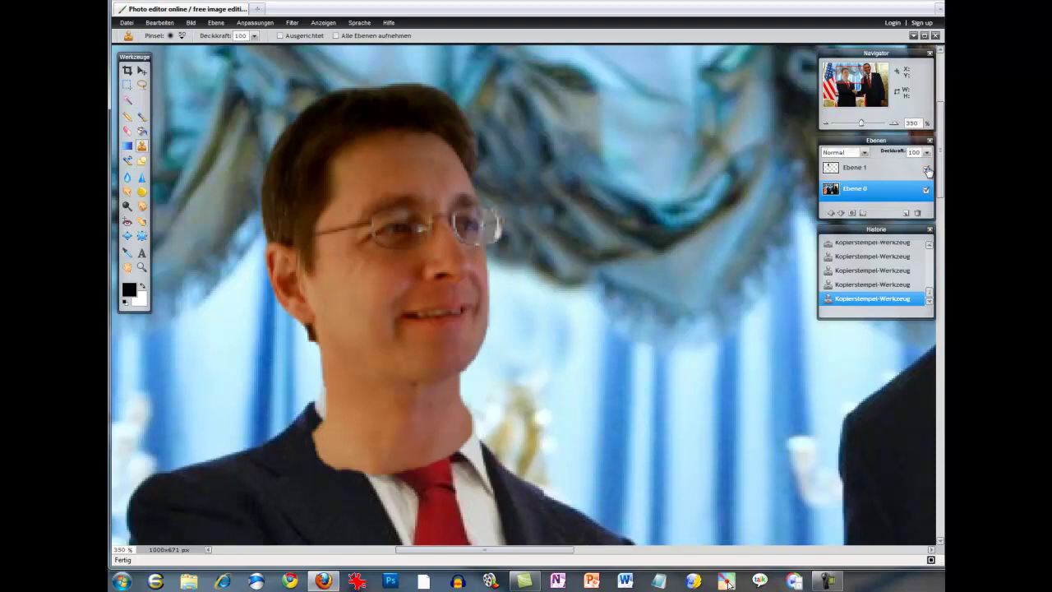
pyautogui.click(929, 153)
pyautogui.moveTo(927, 164)
pyautogui.mouseDown()
pyautogui.moveTo(899, 167)
pyautogui.moveTo(937, 170)
pyautogui.mouseUp()
pyautogui.click(856, 170)
# Lower Ebene 1's opacity to 72% and zoom in on the neck, collar and tie
pyautogui.click(928, 154)
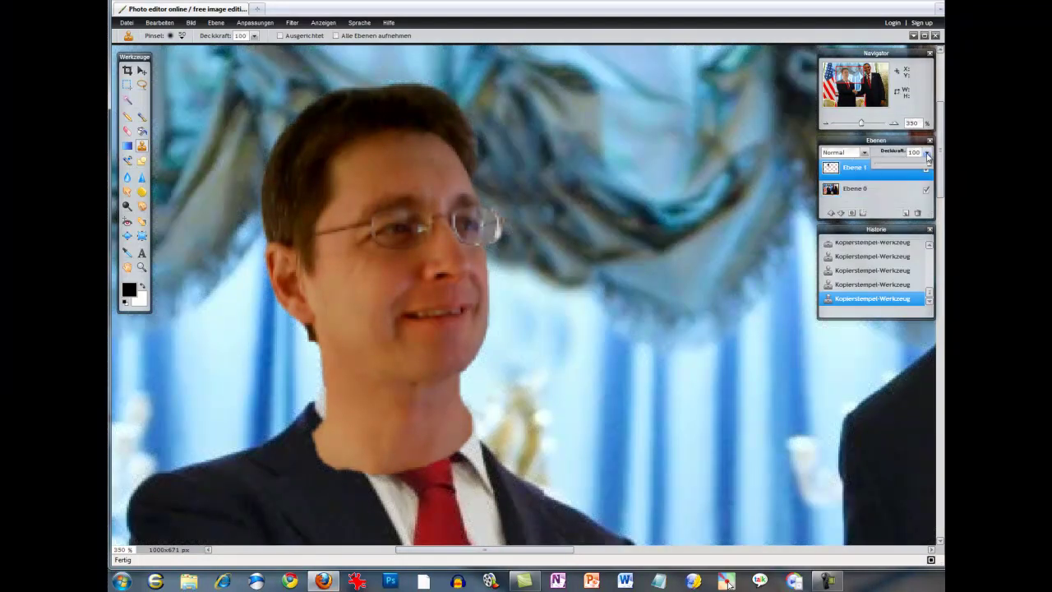
pyautogui.moveTo(928, 166)
pyautogui.mouseDown()
pyautogui.moveTo(896, 164)
pyautogui.moveTo(914, 165)
pyautogui.mouseUp()
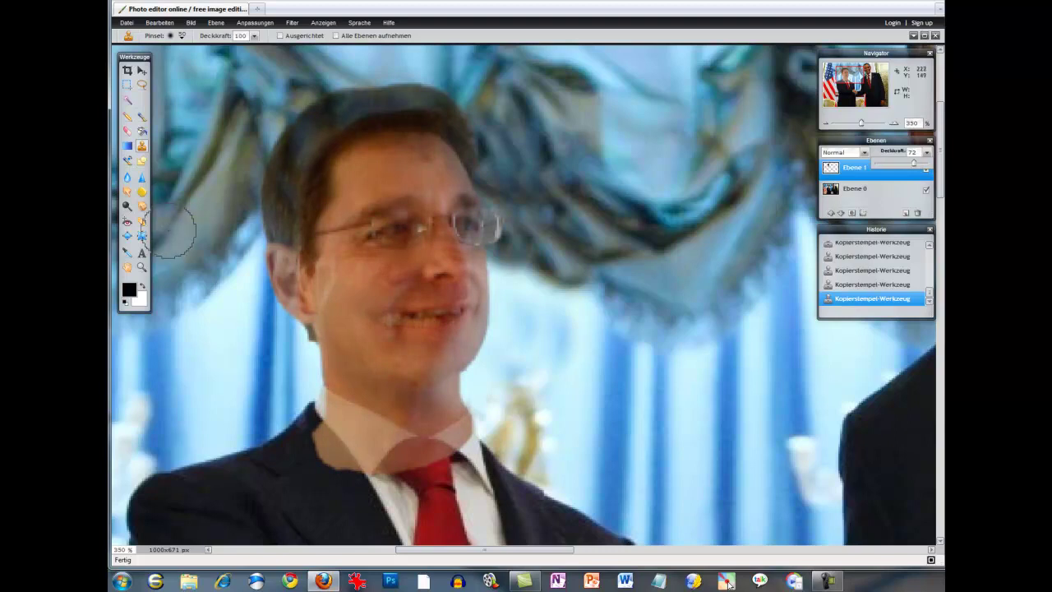
pyautogui.click(141, 268)
pyautogui.click(384, 397)
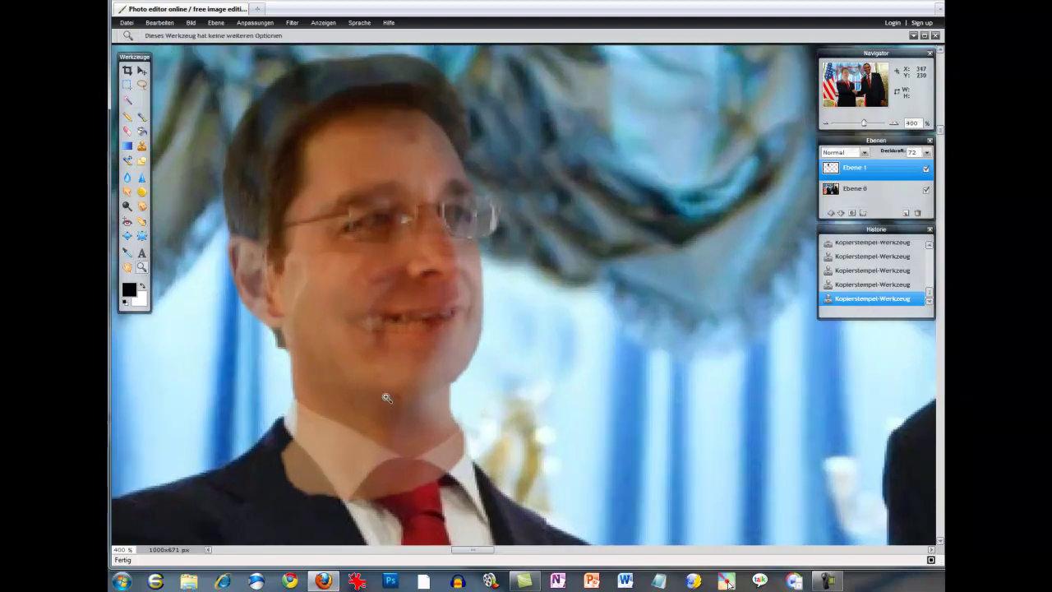
pyautogui.click(424, 420)
pyautogui.moveTo(459, 444)
pyautogui.mouseDown()
pyautogui.moveTo(537, 308)
pyautogui.moveTo(605, 219)
pyautogui.mouseUp()
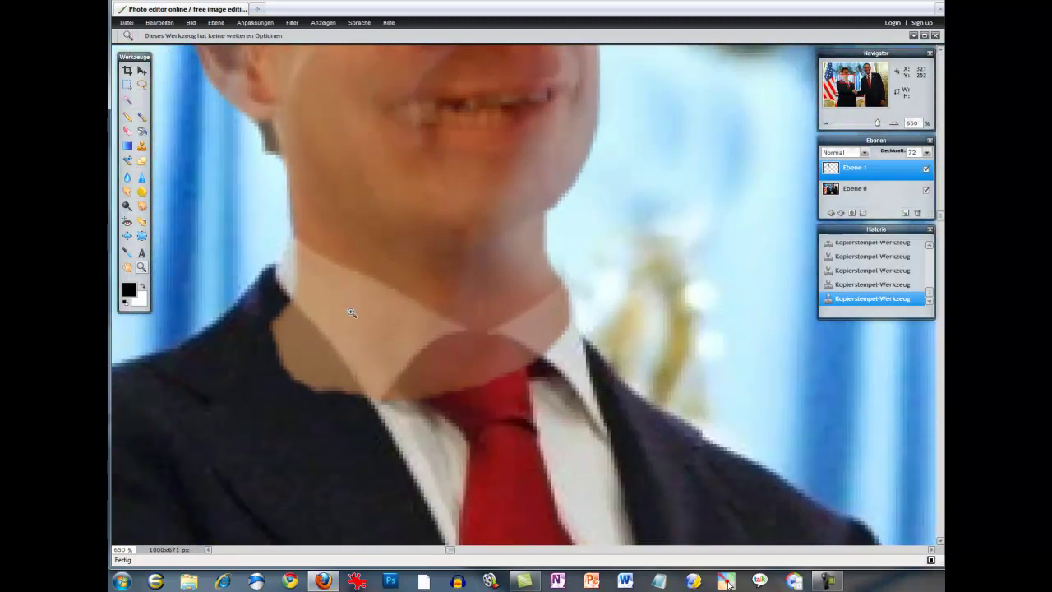
# Erase the pasted neck over the shirt collar with a 15 px, hardness 95 eraser
pyautogui.click(127, 131)
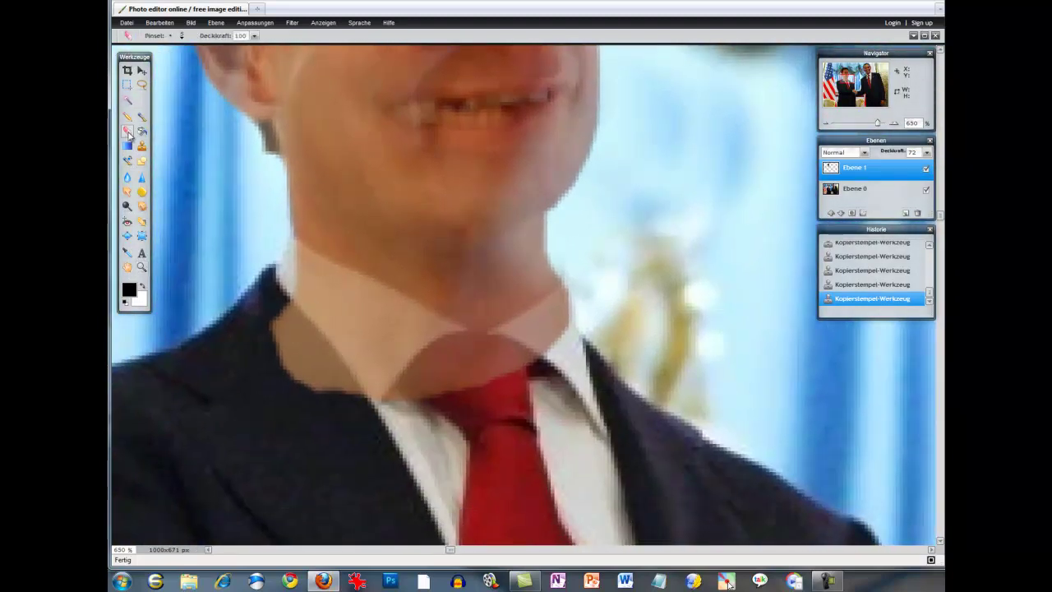
pyautogui.click(182, 36)
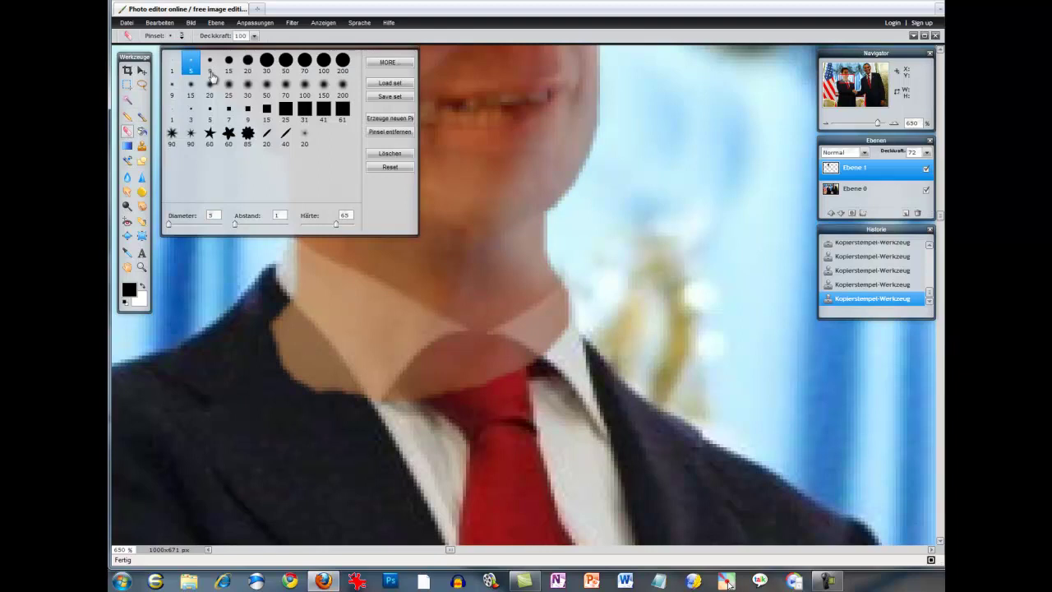
pyautogui.click(210, 61)
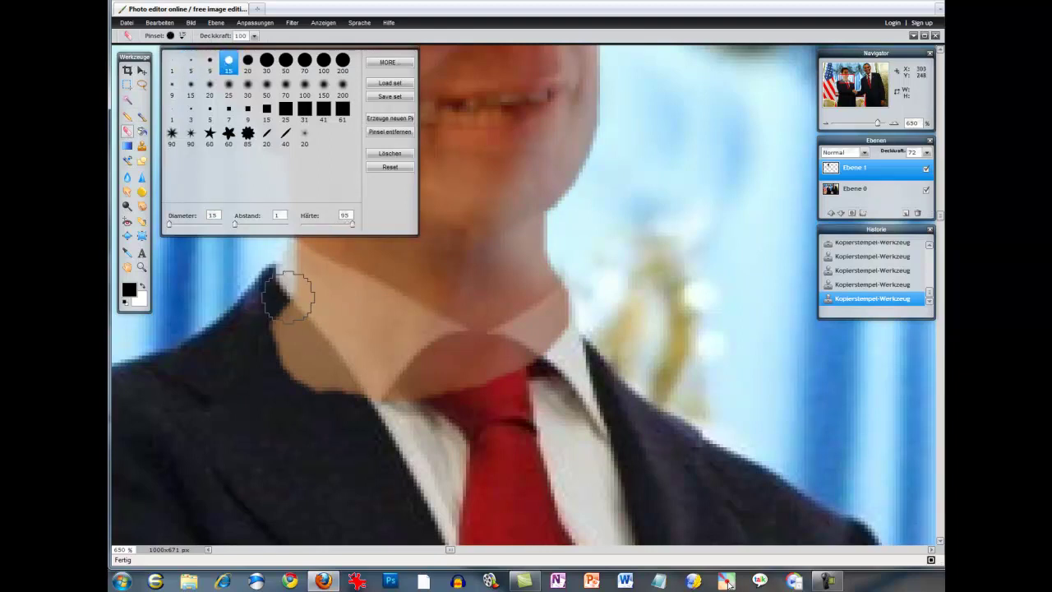
pyautogui.moveTo(289, 287)
pyautogui.mouseDown()
pyautogui.moveTo(359, 380)
pyautogui.moveTo(277, 329)
pyautogui.moveTo(353, 364)
pyautogui.moveTo(477, 375)
pyautogui.moveTo(581, 336)
pyautogui.moveTo(592, 293)
pyautogui.moveTo(542, 331)
pyautogui.moveTo(479, 354)
pyautogui.moveTo(435, 340)
pyautogui.moveTo(441, 356)
pyautogui.moveTo(341, 323)
pyautogui.moveTo(277, 258)
pyautogui.moveTo(389, 310)
pyautogui.moveTo(446, 352)
pyautogui.moveTo(540, 348)
pyautogui.moveTo(585, 320)
pyautogui.moveTo(590, 337)
pyautogui.mouseUp()
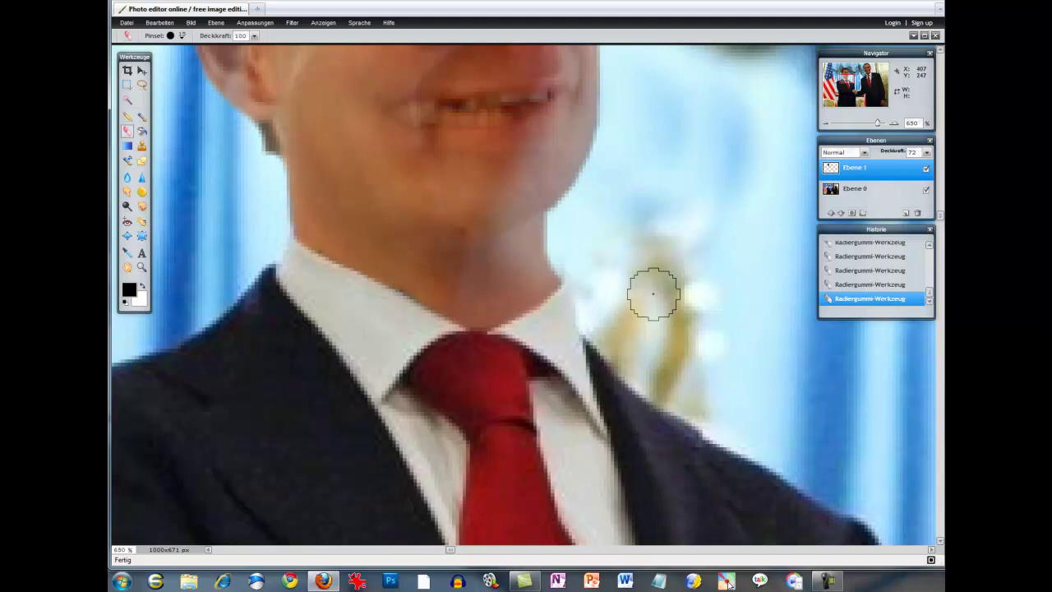
pyautogui.click(141, 266)
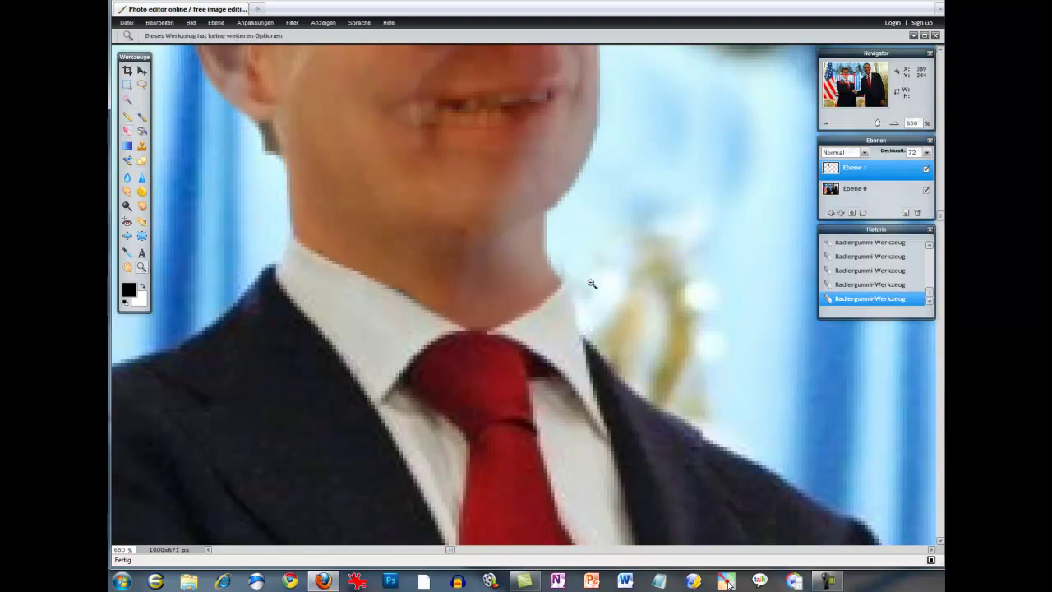
# Restore Ebene 1 to 100% opacity and zoom out to view the whole montage
pyautogui.scroll(-2, 591, 284)
pyautogui.scroll(-2, 592, 283)
pyautogui.scroll(-2, 592, 282)
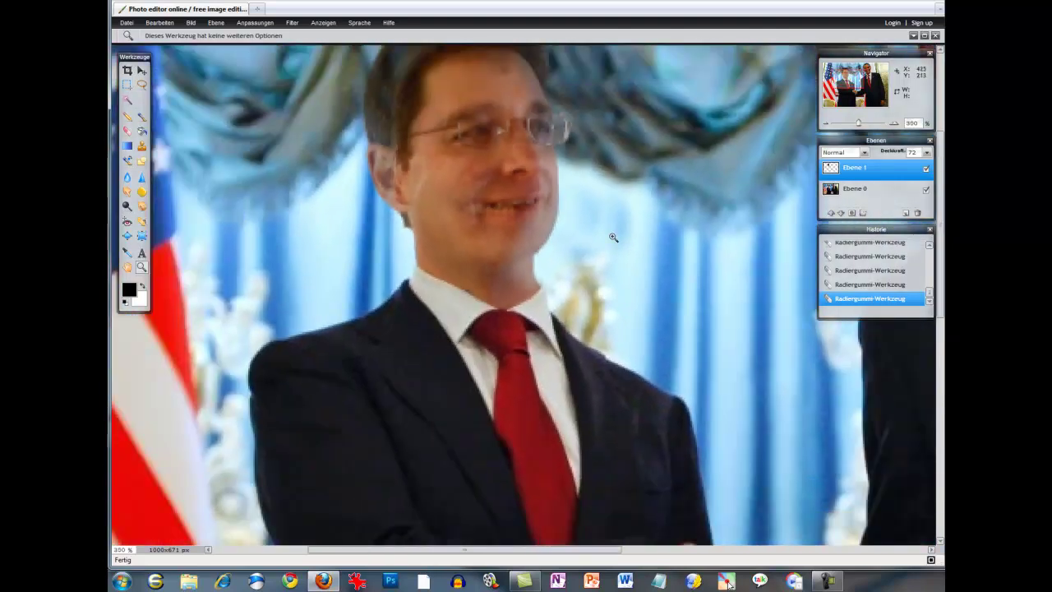
pyautogui.moveTo(612, 236)
pyautogui.mouseDown()
pyautogui.moveTo(627, 345)
pyautogui.moveTo(664, 346)
pyautogui.mouseUp()
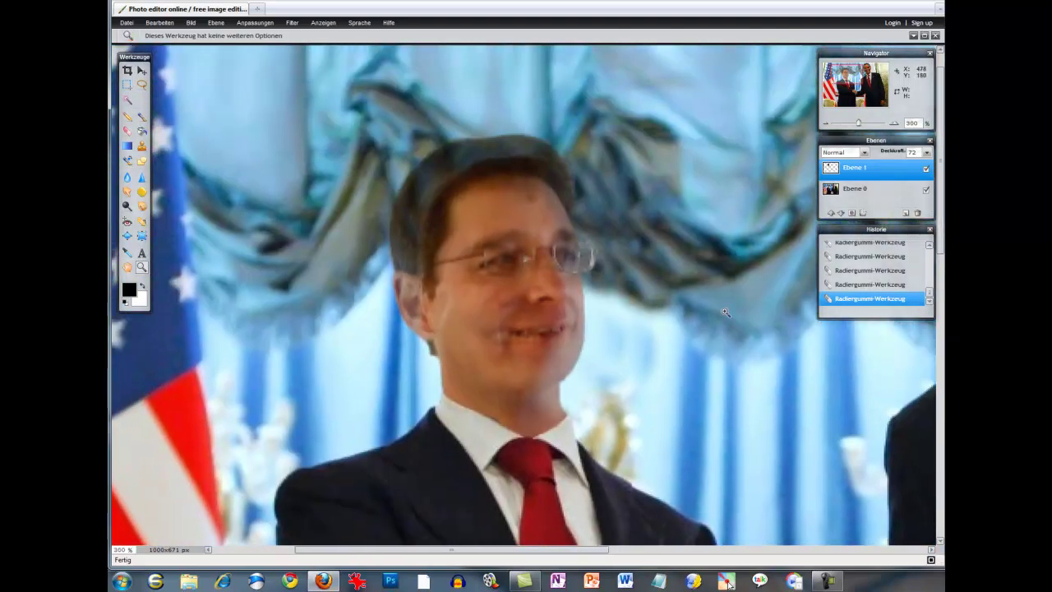
pyautogui.click(927, 153)
pyautogui.moveTo(918, 166); pyautogui.dragTo(934, 169)
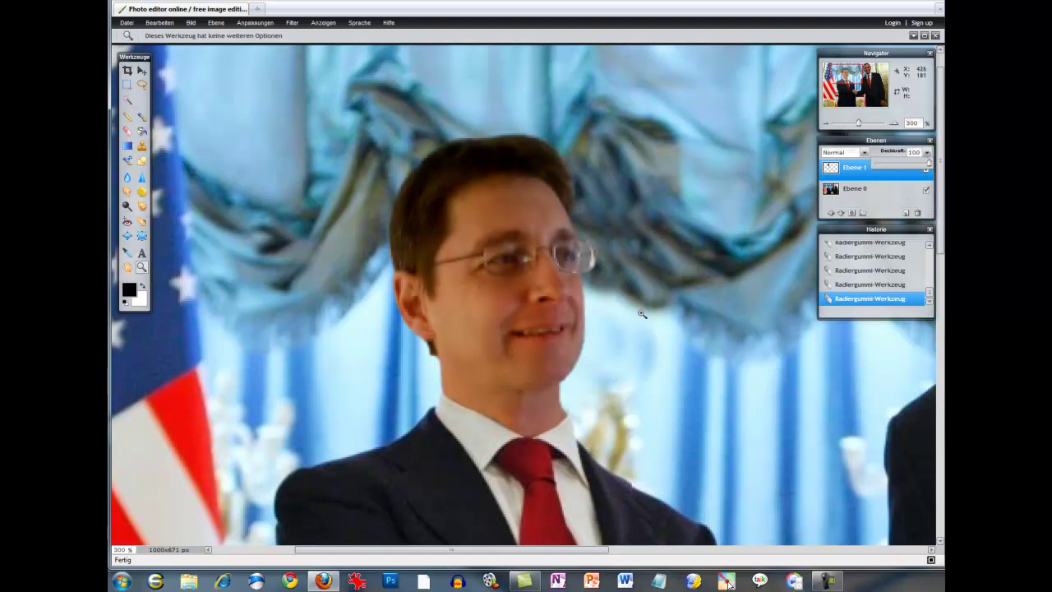
pyautogui.scroll(-3, 624, 324)
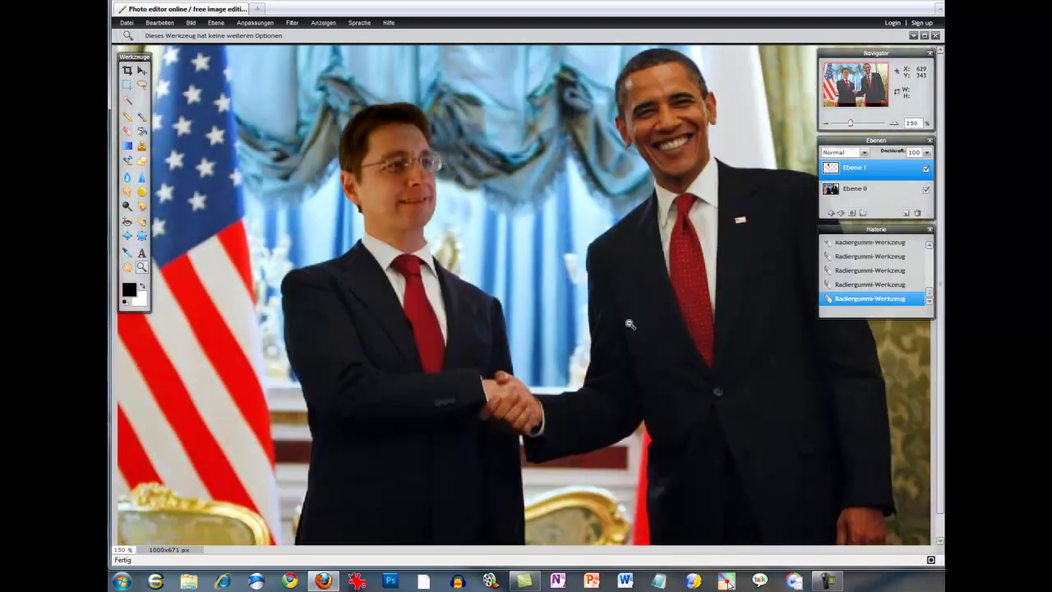